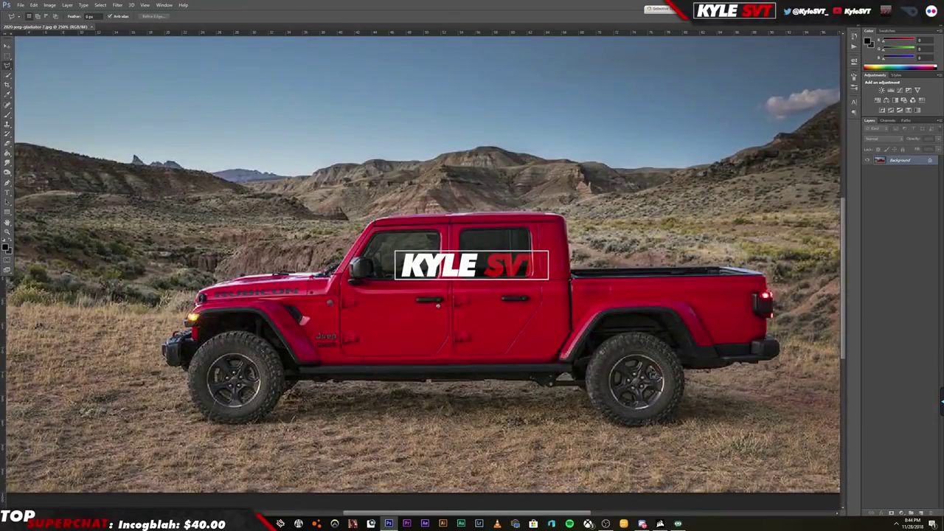
Copy the truck's outlined rear half to its own layer and slide it left to shorten the Gladiator
click(446, 65)
click(492, 243)
click(498, 475)
click(828, 475)
click(771, 55)
click(447, 65)
key(ctrl+j)
key(v)
drag(617, 372, 575, 372)
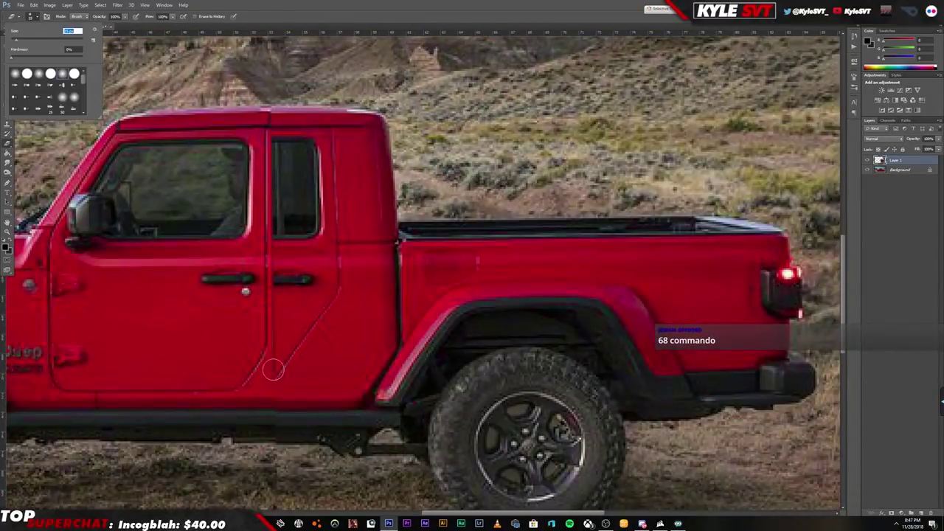
Blend the seam between the cab and shifted rear using Clone Stamp and Eraser
key(s)
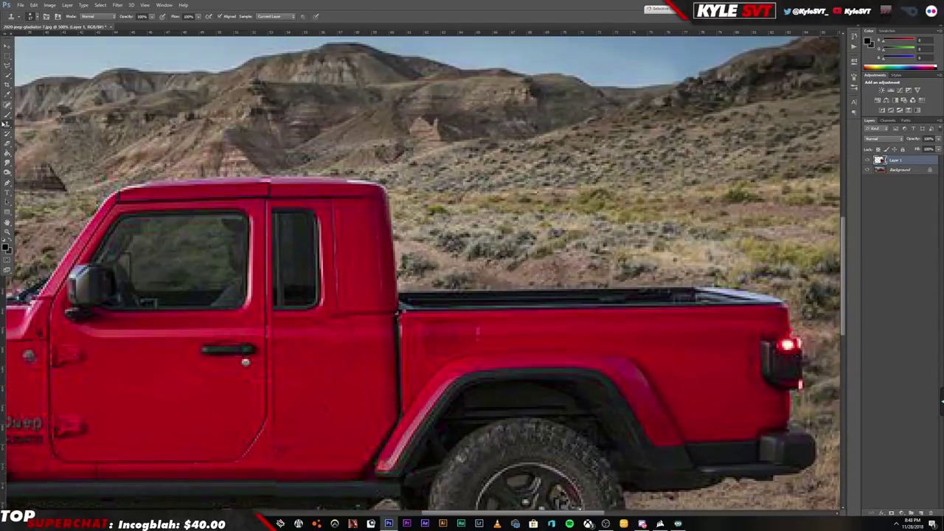
key(ctrl+minus)
key(ctrl+minus)
key(ctrl+minus)
key(ctrl+minus)
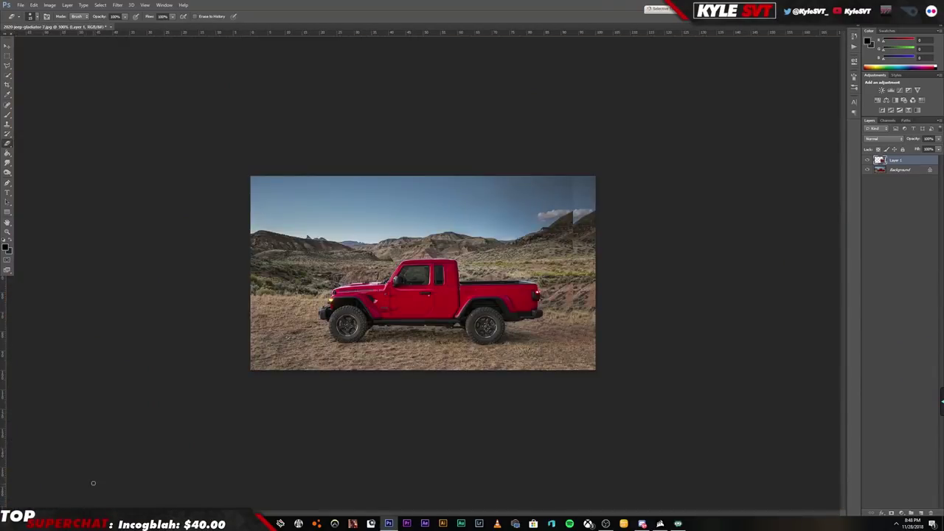
key(ctrl+plus)
key(ctrl+plus)
key(ctrl+plus)
key(s)
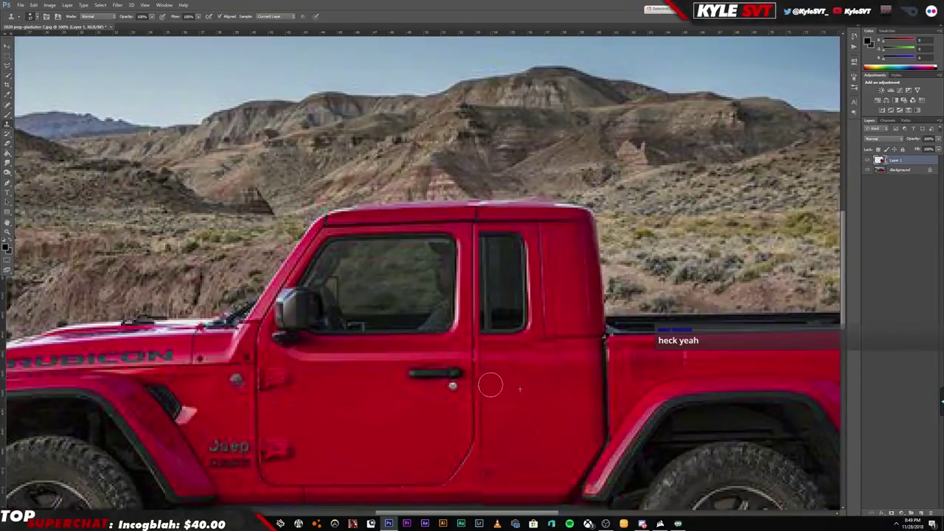
scroll(501, 400, down, 2)
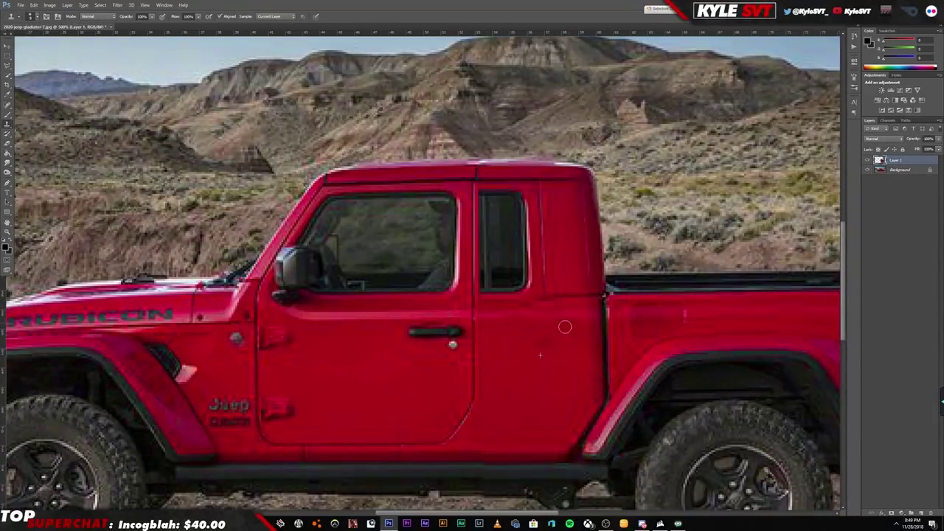
key(ctrl+minus)
key(e)
key(ctrl+plus)
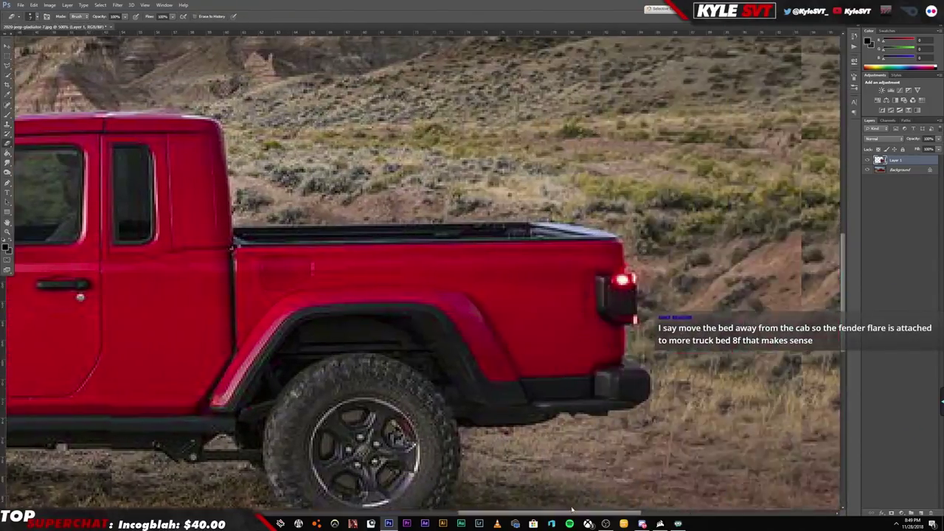
Copy a background patch behind the truck's rear onto Layer 2 and move it into place
key(l)
scroll(472, 295, up, 5)
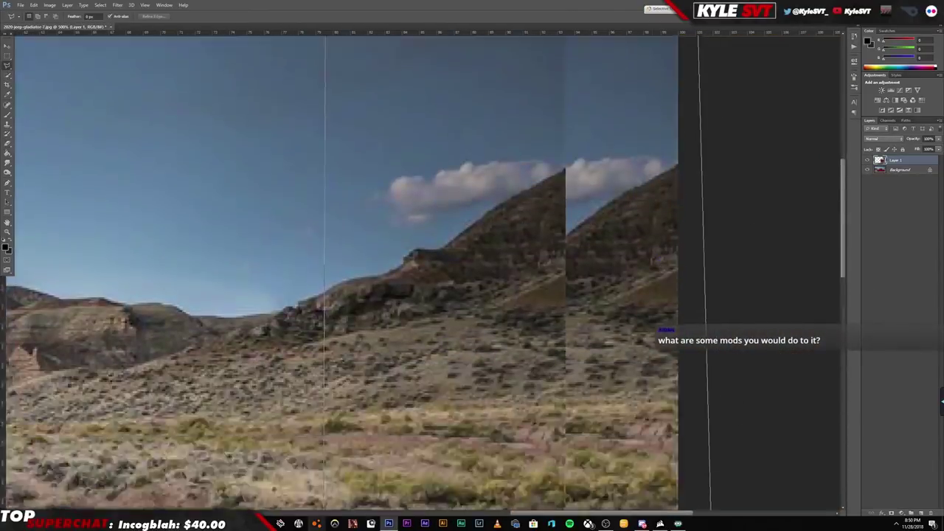
key(ctrl+j)
scroll(340, 273, down, 10)
key(v)
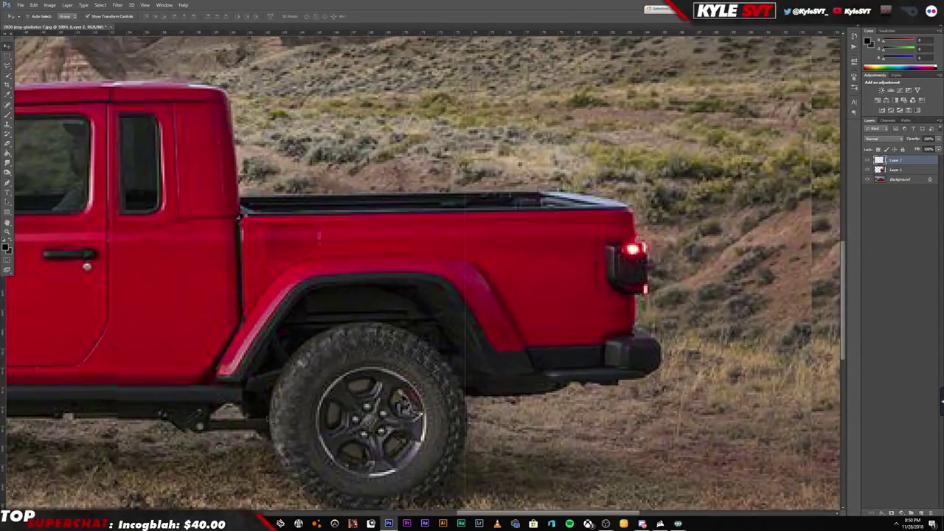
scroll(270, 419, left, 15)
scroll(369, 443, right, 5)
scroll(443, 465, right, 5)
scroll(568, 499, right, 4)
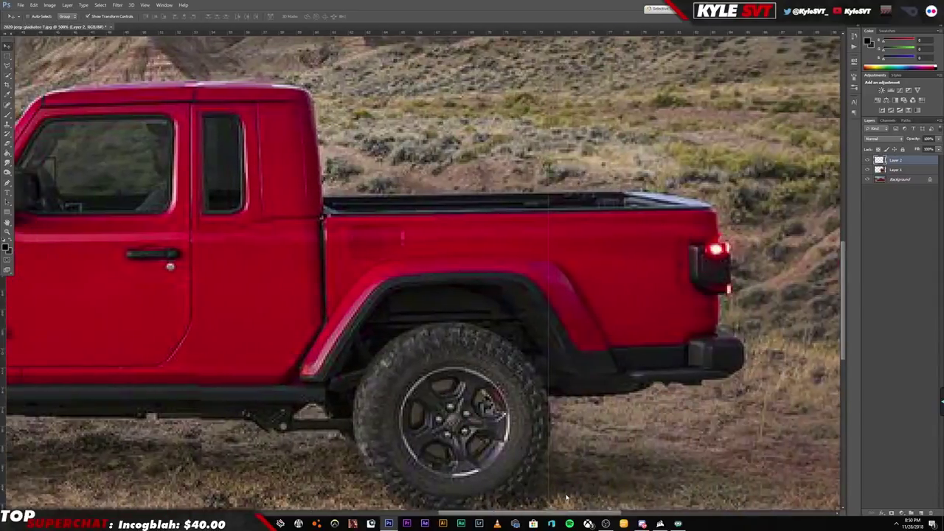
scroll(369, 295, down, 2)
Soften the patch layer's edges with a soft brush, then merge all layers into one Background
key(b)
click(20, 17)
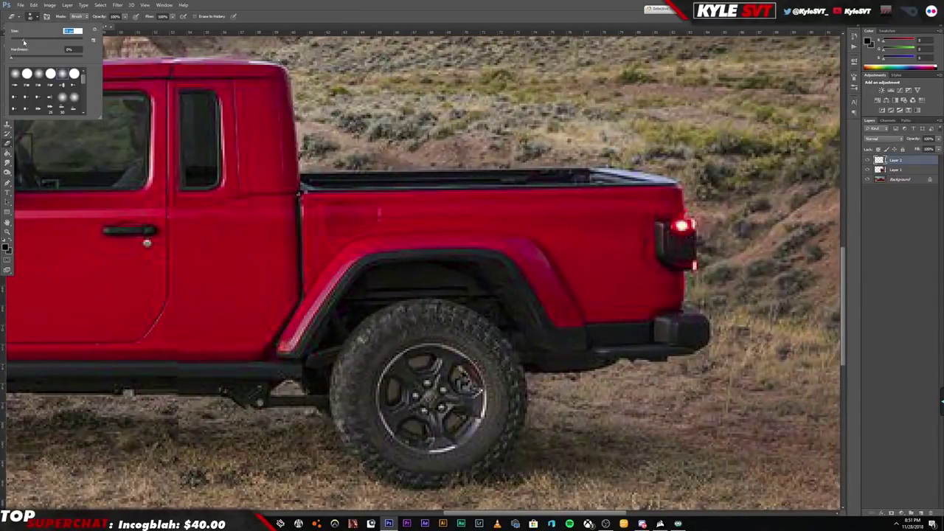
key(Escape)
key(ctrl+minus)
key(ctrl+minus)
key(ctrl+minus)
key(v)
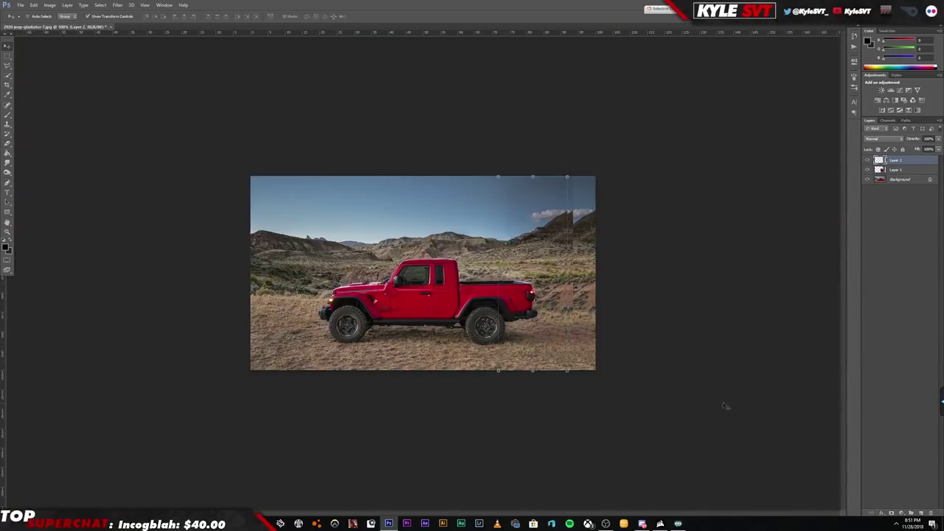
key(ctrl+1)
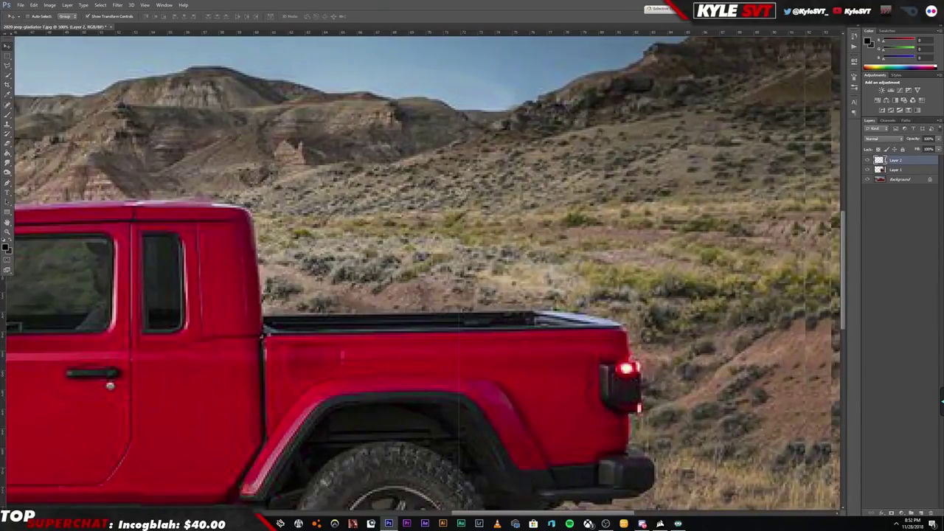
key(ctrl+0)
key(ctrl+plus)
key(ctrl+plus)
key(ctrl+plus)
key(e)
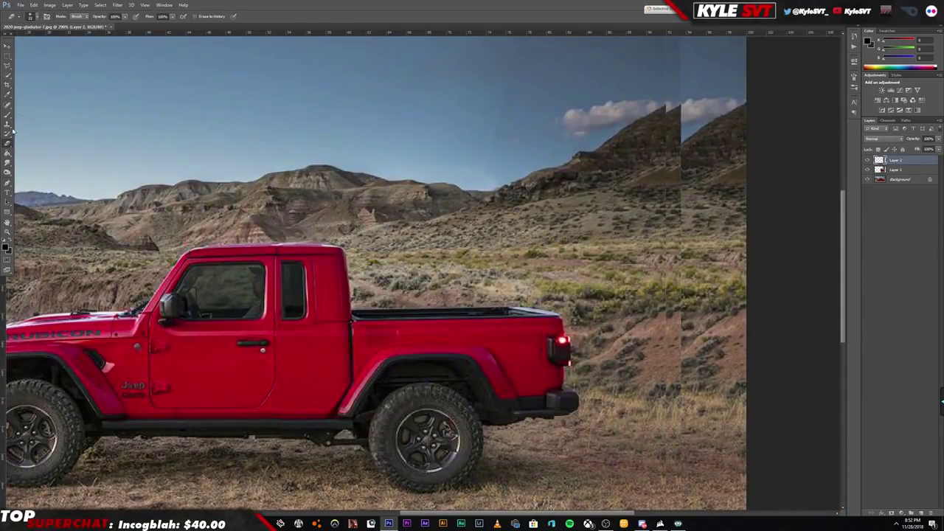
key(ctrl+shift+e)
key(s)
scroll(707, 188, down, 3)
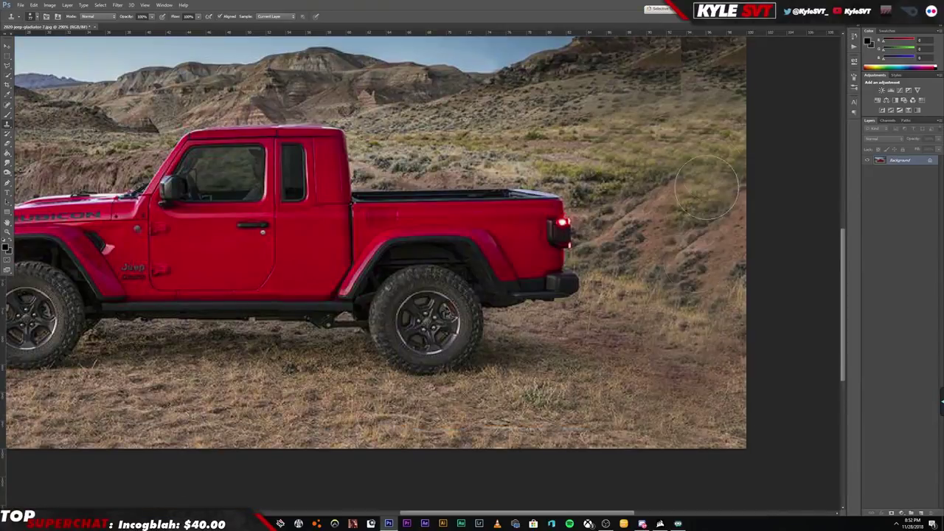
Clone hillside and haze over the upper-right clouds, then fit the whole photo on screen
scroll(707, 188, up, 5)
mouse_move(434, 101)
mouse_down()
mouse_move(679, 139)
mouse_move(666, 211)
mouse_move(612, 247)
mouse_move(700, 221)
mouse_up()
scroll(612, 247, down, 2)
scroll(612, 247, down, 4)
key(ctrl+0)
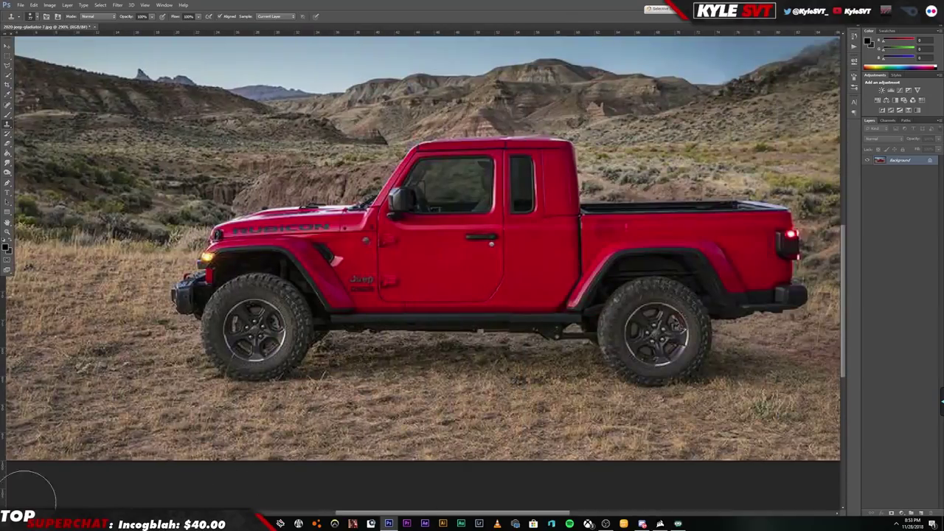
key(ctrl+minus)
key(ctrl+minus)
key(ctrl+0)
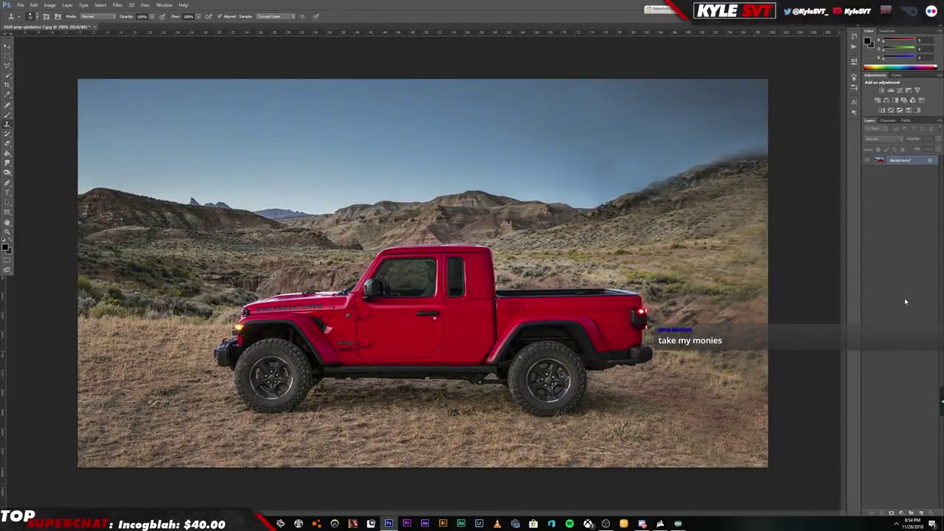
Outline the truck's rear section with the Lasso, ready to move it
key(l)
drag(603, 63, 594, 306)
key(v)
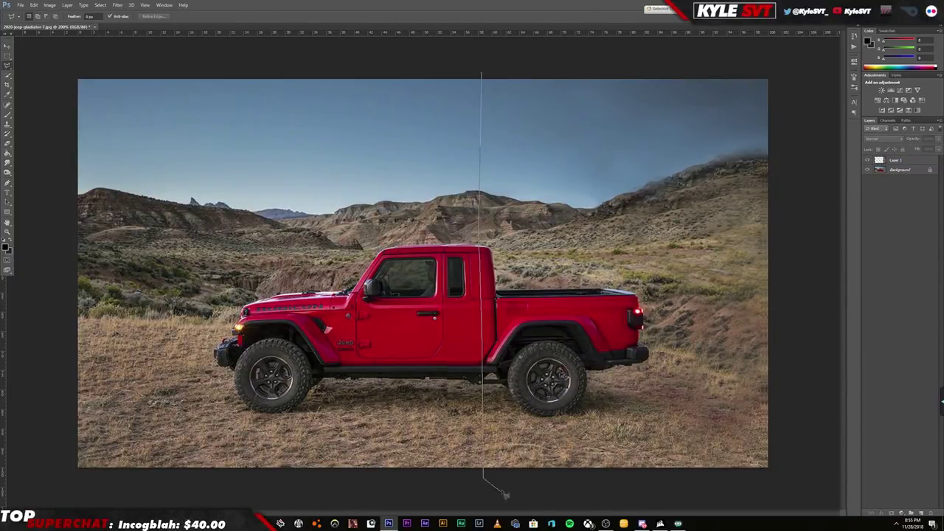
Copy the rear selection to a new layer and nudge it about 12 px left
key(ctrl+j)
key(v)
drag(736, 319, 723, 319)
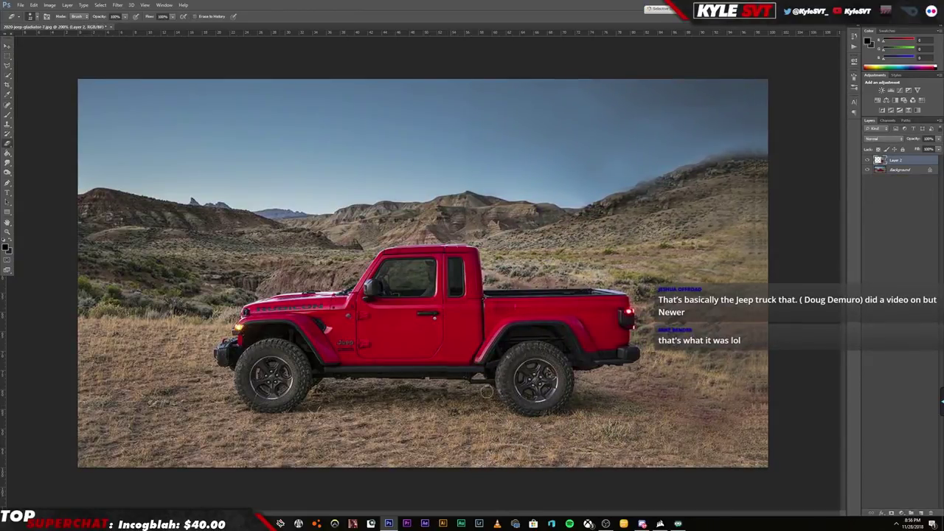
click(904, 374)
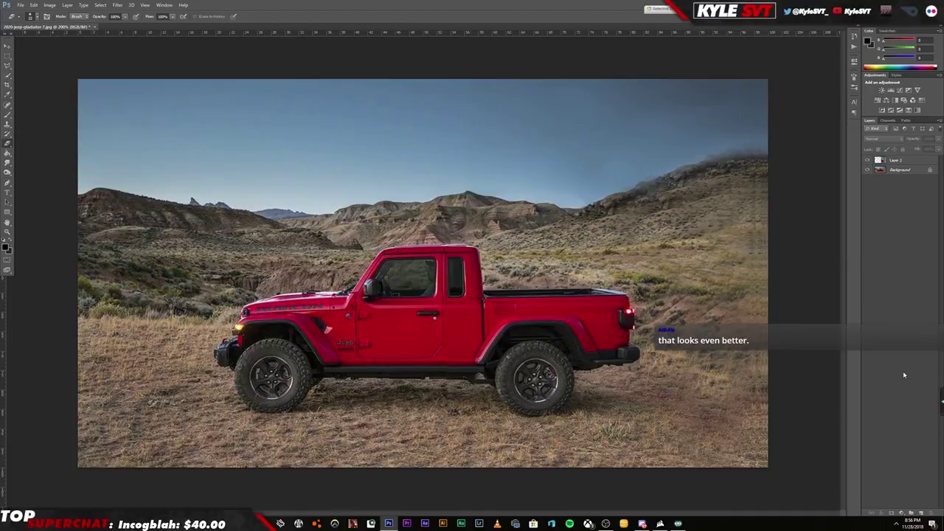
key(alt+bracketright)
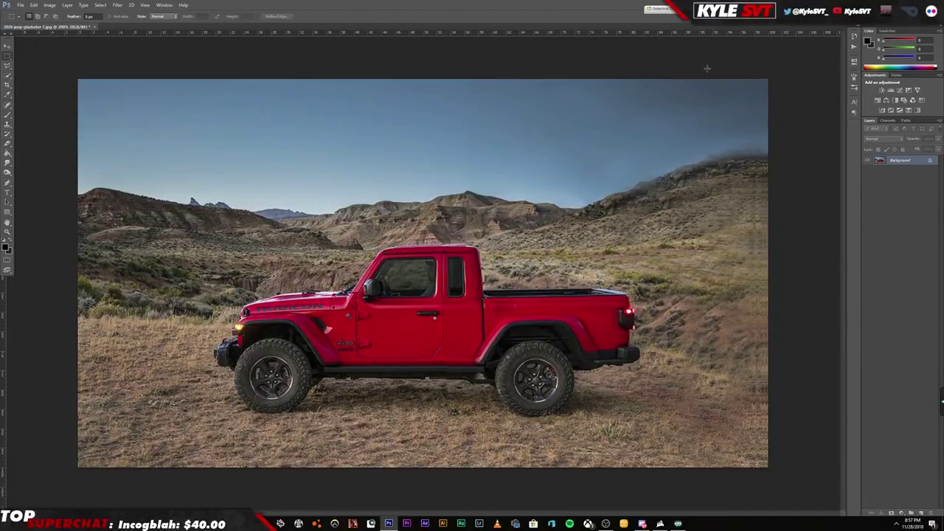
Select the strip along the right edge, then clone-stamp the scenery there
drag(680, 79, 768, 466)
right_click(767, 362)
key(Escape)
key(ctrl+d)
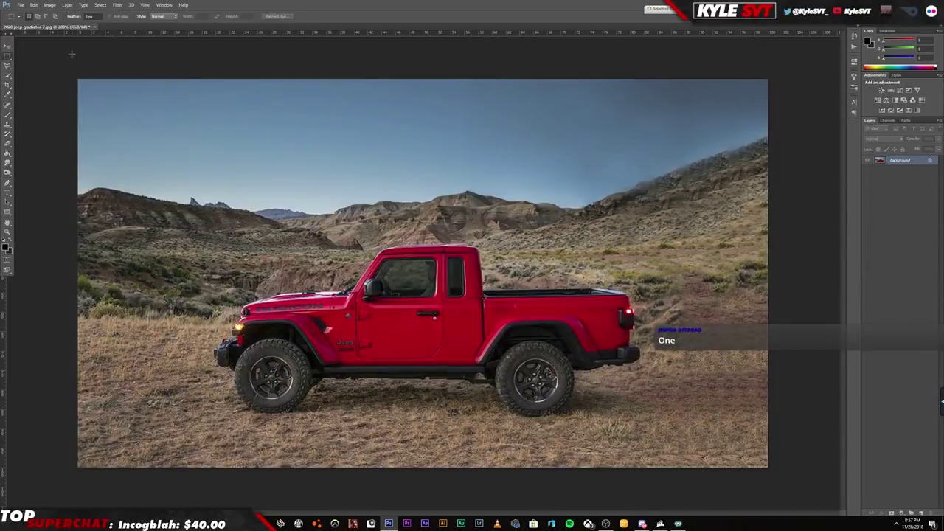
key(s)
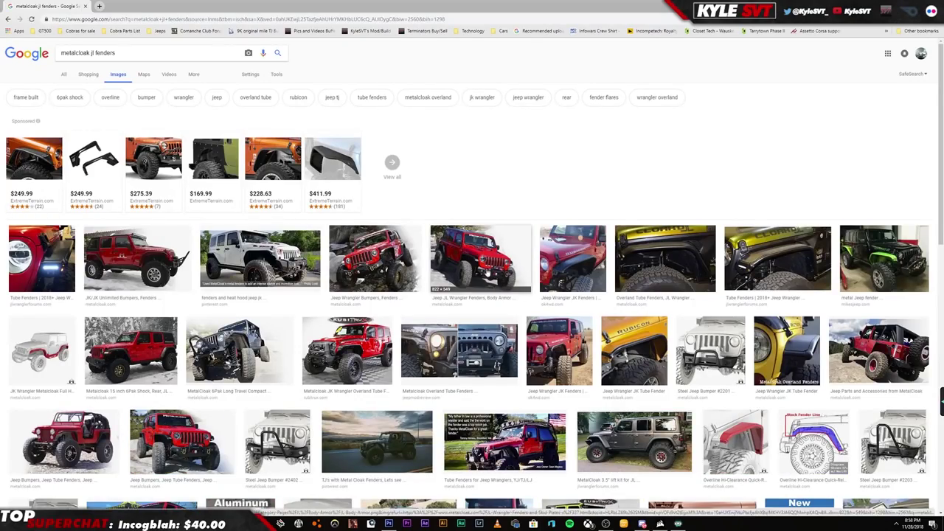
scroll(478, 267, down, 2)
scroll(477, 267, down, 4)
scroll(477, 267, down, 4)
click(388, 523)
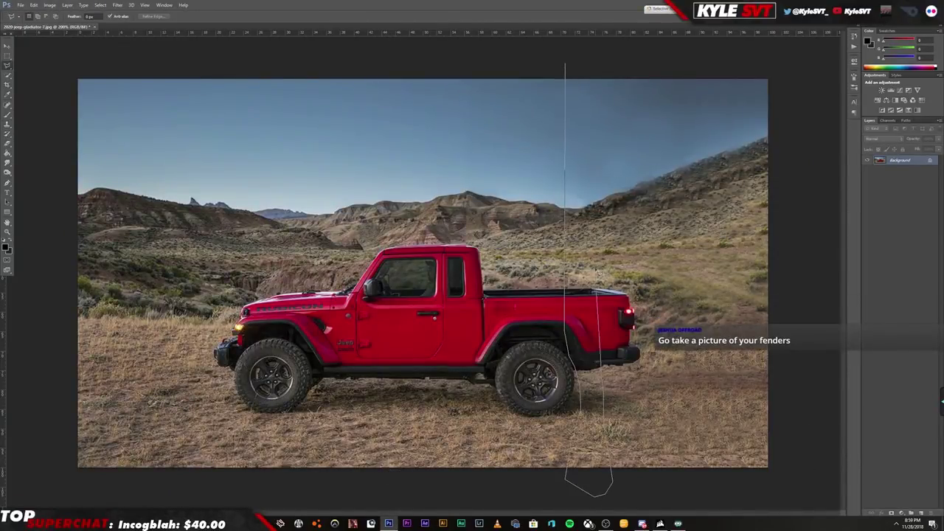
Lift the truck's rear onto Layer 1 and shift it further left for a shorter bed
key(v)
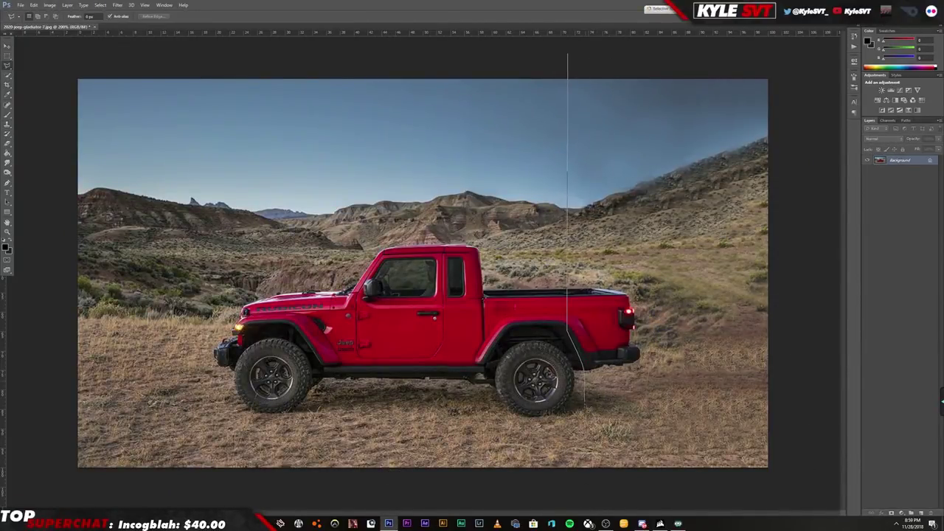
key(v)
drag(734, 328, 722, 347)
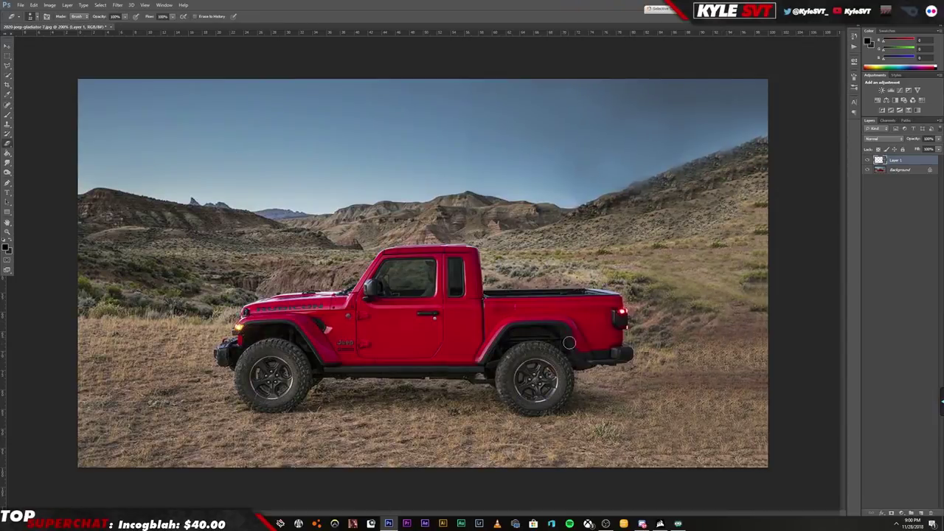
key(v)
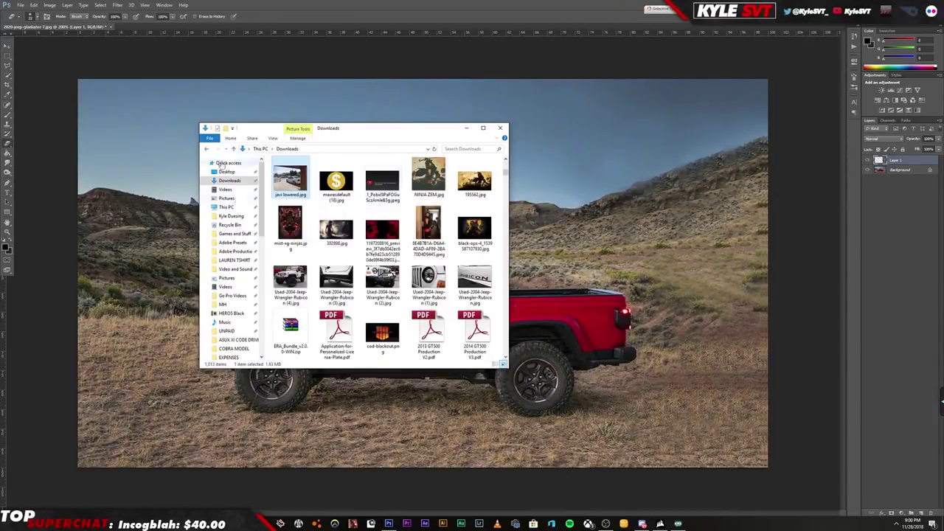
Bring up the Save As dialog with Ctrl+Shift+S, then dismiss it
key(ctrl+shift+s)
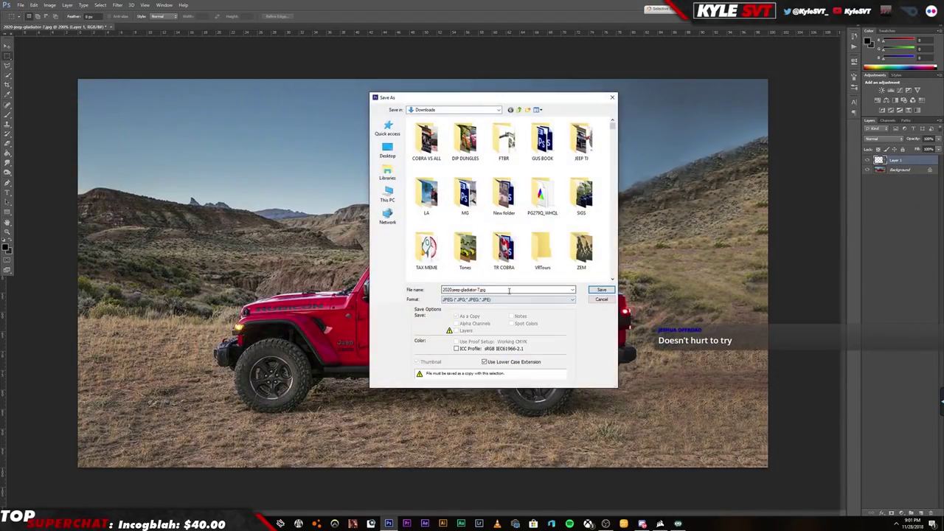
key(Return)
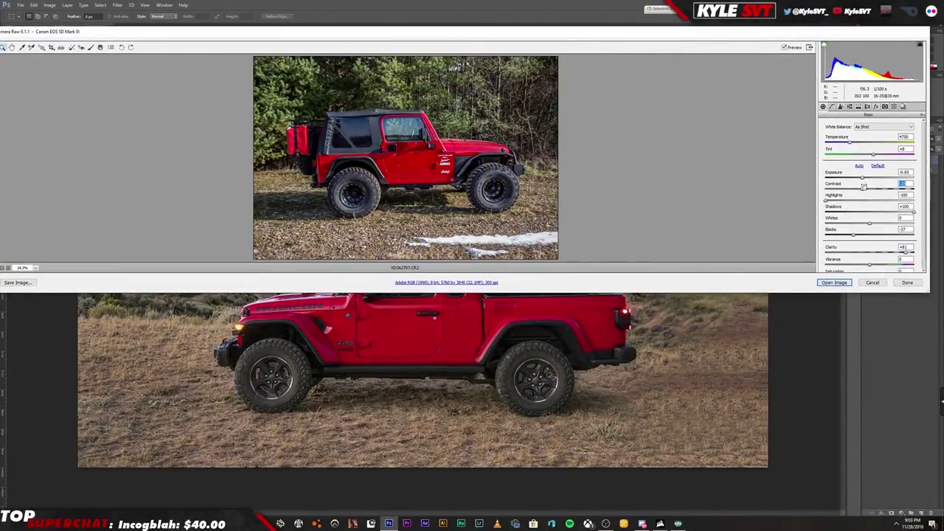
Warm the Wrangler raw photo's tones and save a corrected JPEG copy to the Desktop
drag(885, 251, 855, 250)
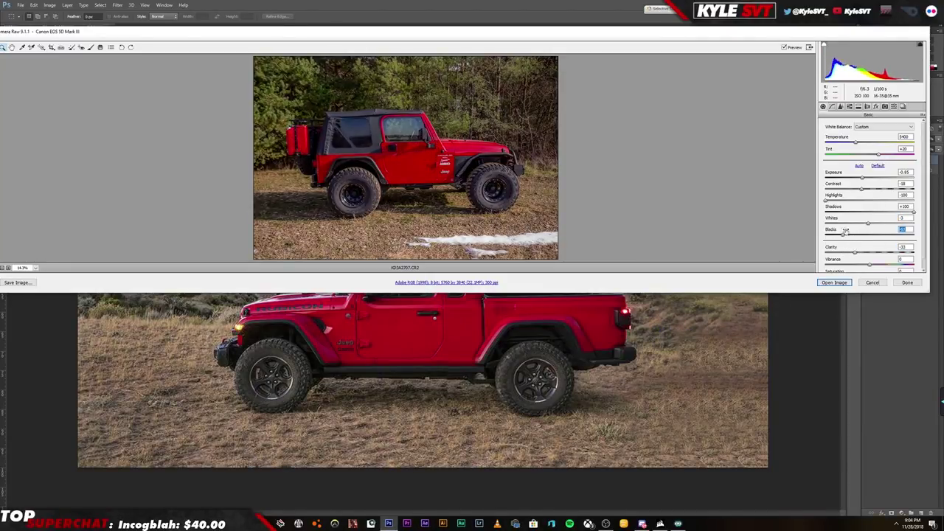
click(17, 283)
click(304, 139)
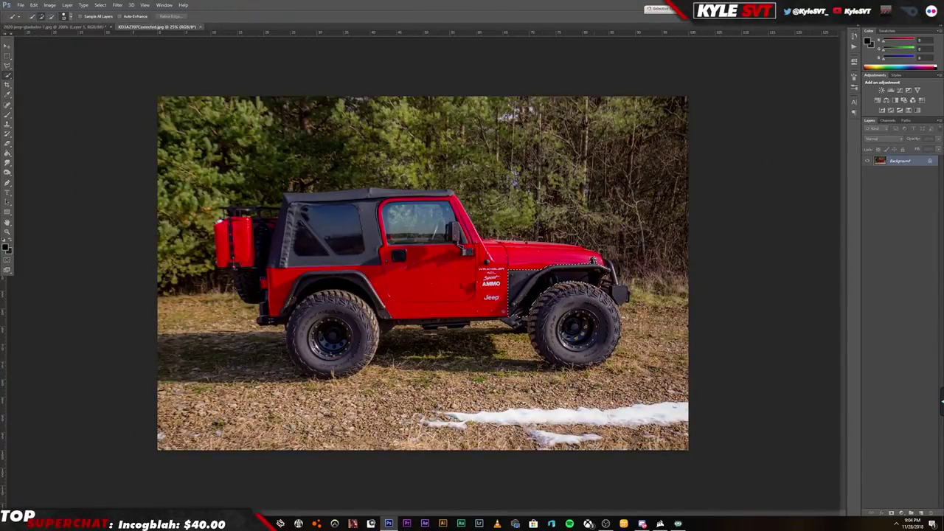
click(575, 328)
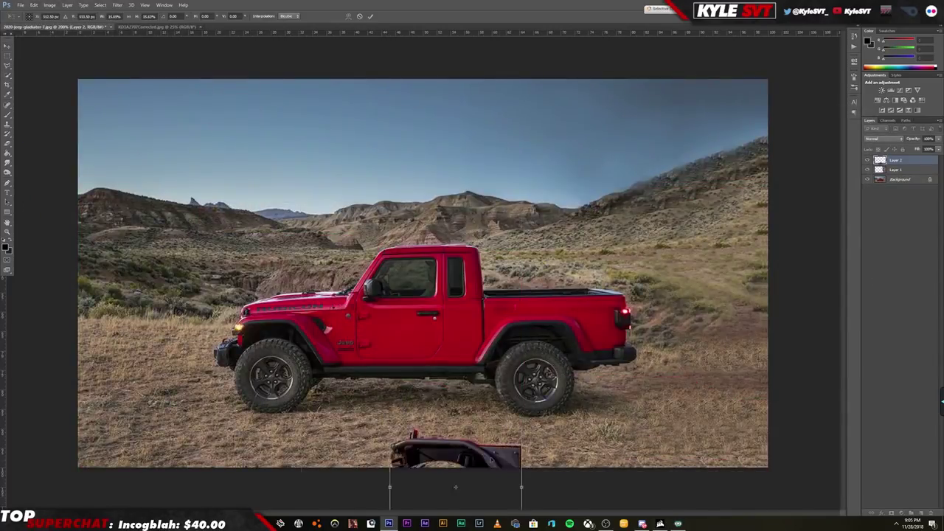
Move and scale the pasted Wrangler fender and tire over the Gladiator's front wheel, then tidy its edges
drag(455, 487, 280, 354)
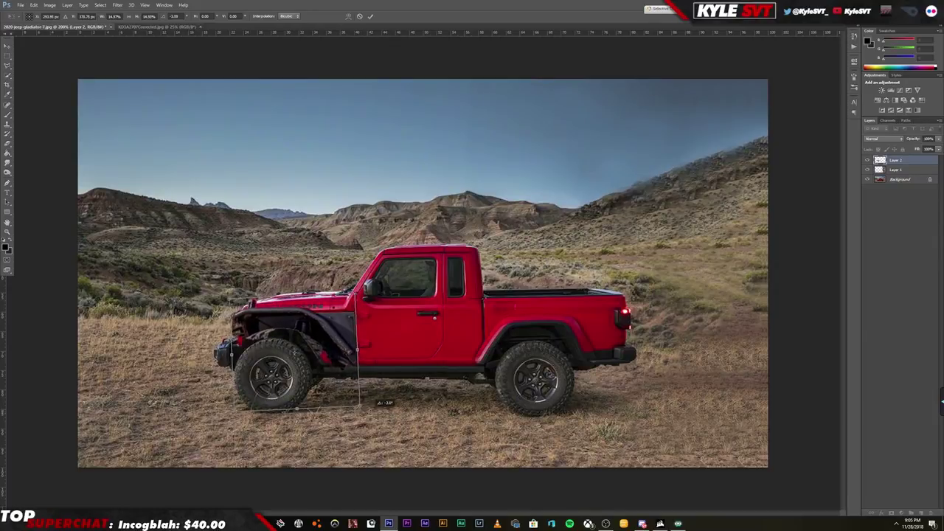
mouse_move(337, 372)
mouse_down()
mouse_move(356, 376)
mouse_move(347, 402)
mouse_up()
key(Return)
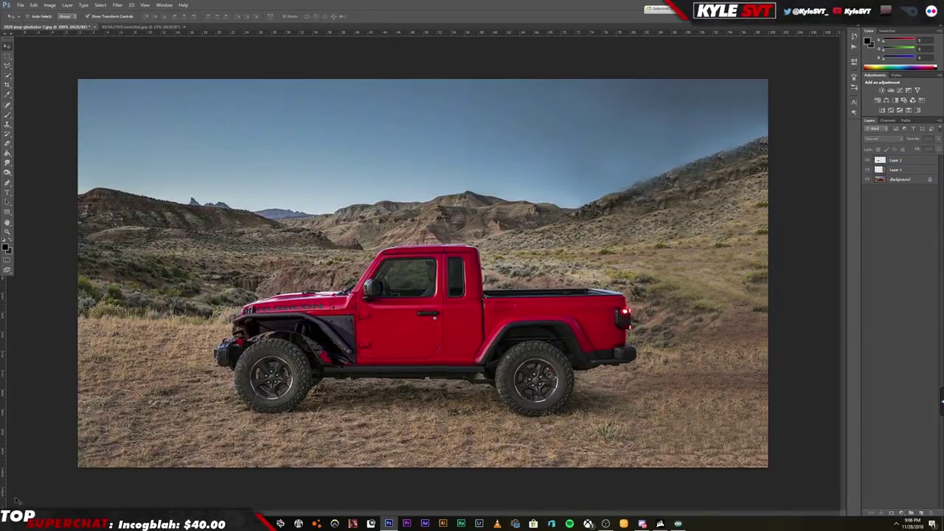
alt+scroll(236, 336, up, 3)
key(b)
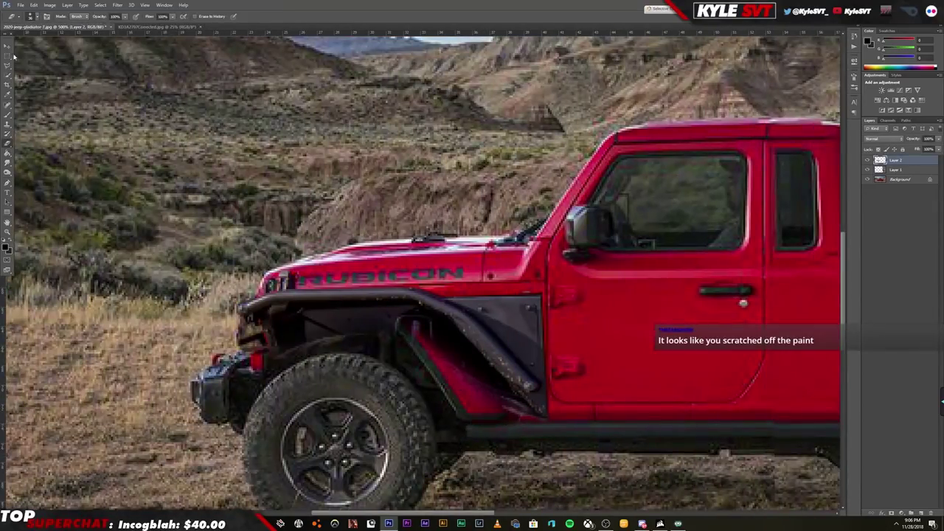
key(v)
scroll(420, 273, down, 2)
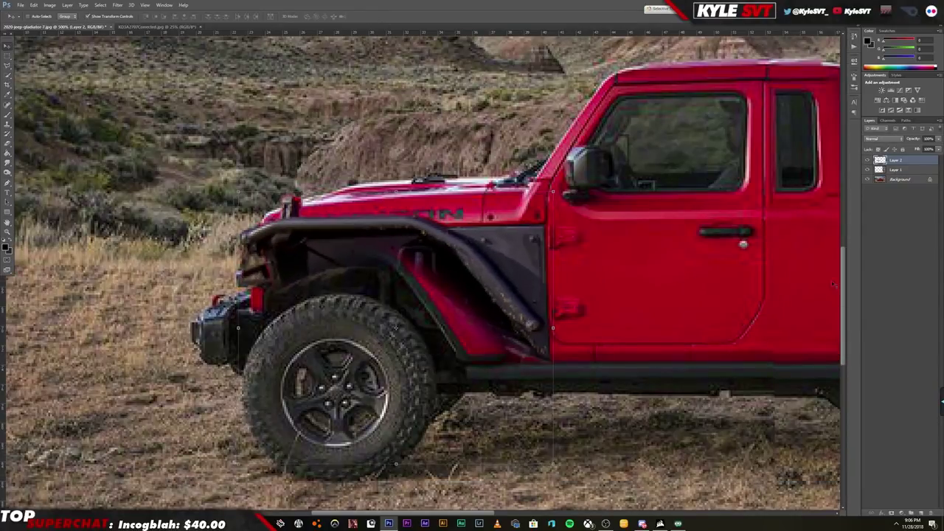
click(140, 26)
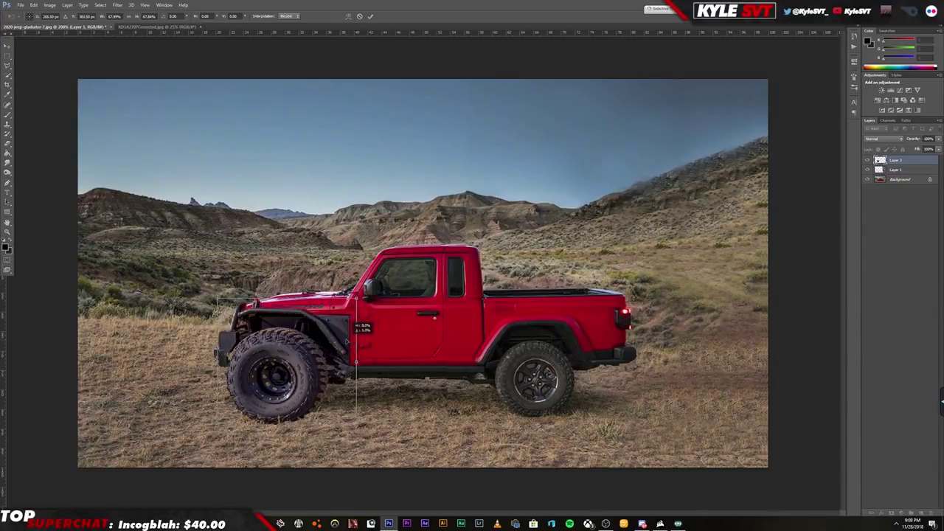
Nudge the pasted Wrangler wheel slightly toward the front fender
drag(274, 372, 284, 374)
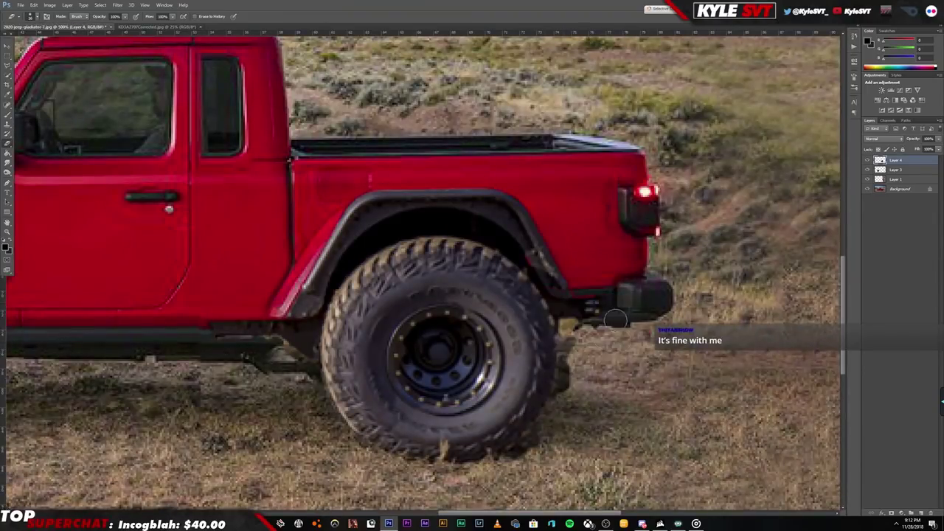
Erase dark remnants beside the rear bumper and clone-stamp the background to patch it
drag(620, 283, 545, 436)
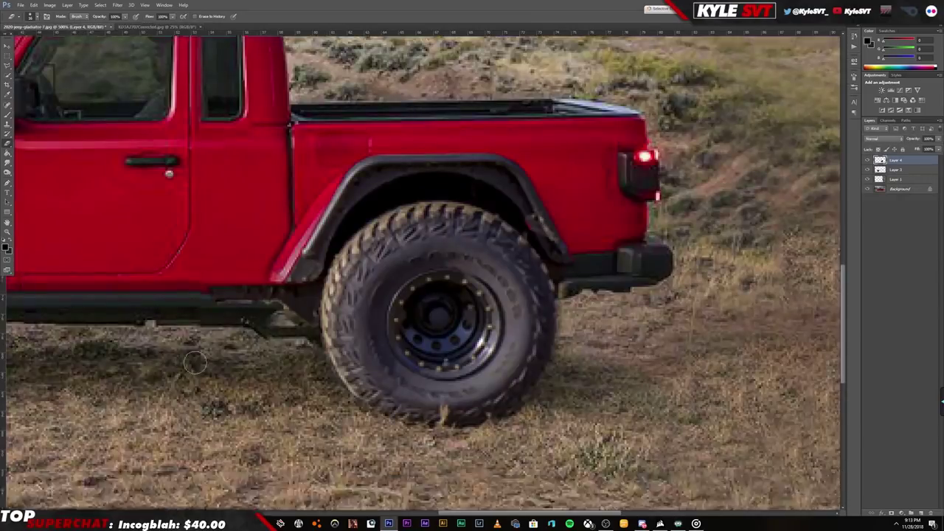
scroll(455, 409, up, 1)
scroll(538, 319, left, 5)
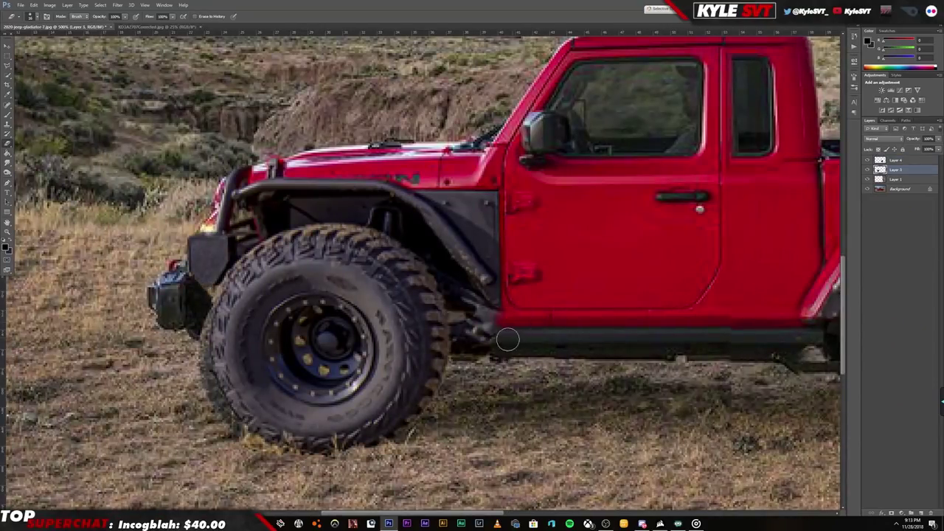
key(s)
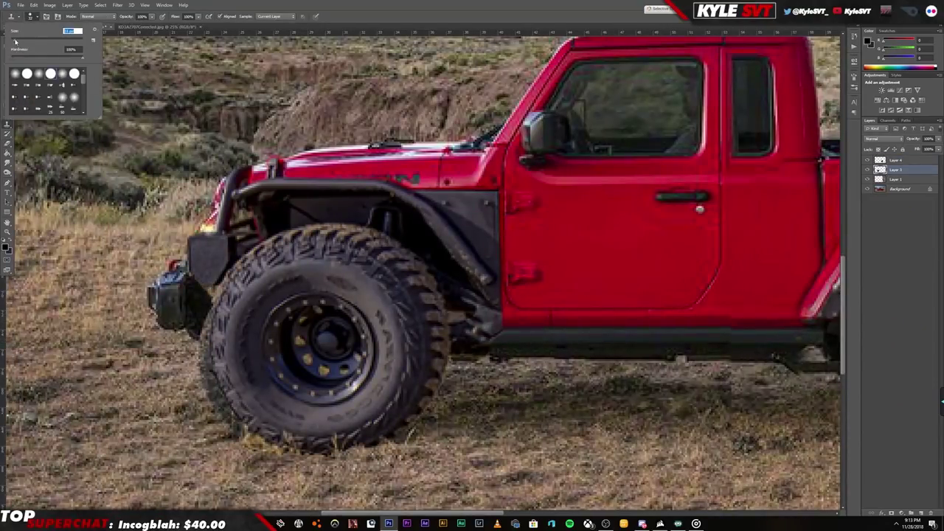
scroll(424, 273, up, 2)
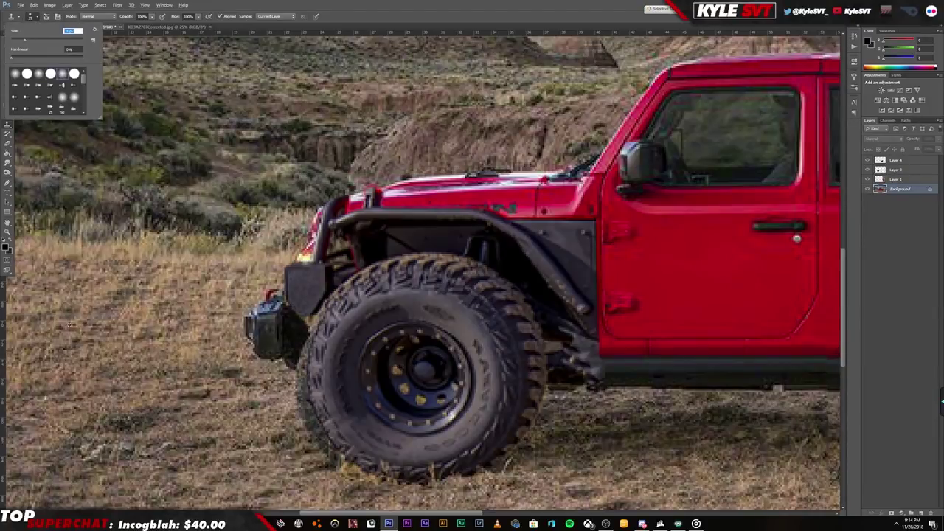
key(Escape)
scroll(423, 273, right, 4)
scroll(422, 273, up, 2)
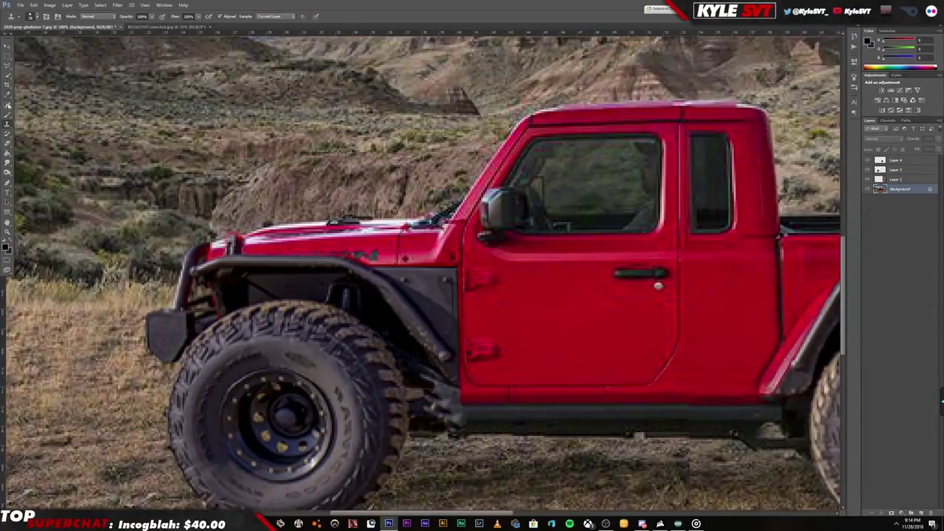
scroll(230, 233, down, 2)
Free Transform the front wheel piece to make it slightly wider
key(ctrl+t)
drag(469, 339, 472, 339)
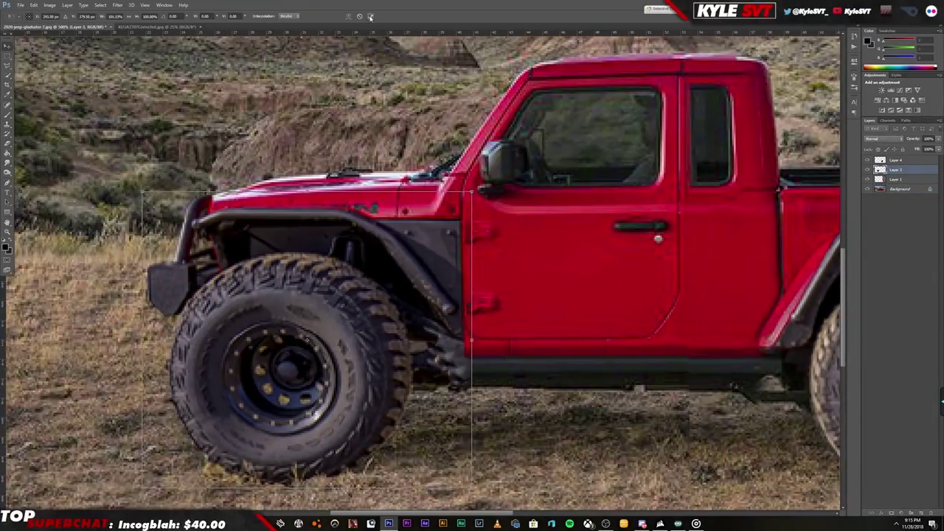
click(370, 16)
scroll(712, 331, up, 1)
scroll(712, 331, up, 1)
scroll(712, 331, up, 1)
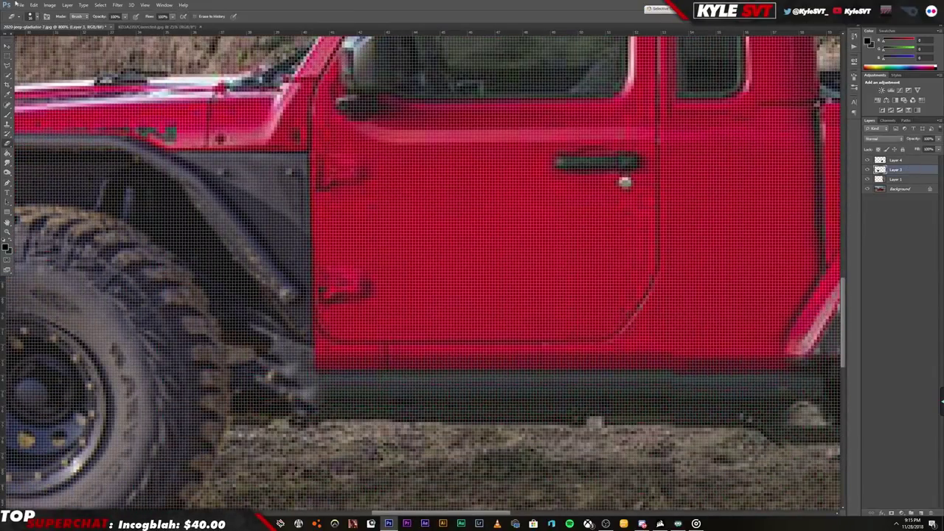
scroll(319, 248, down, 2)
scroll(467, 370, up, 2)
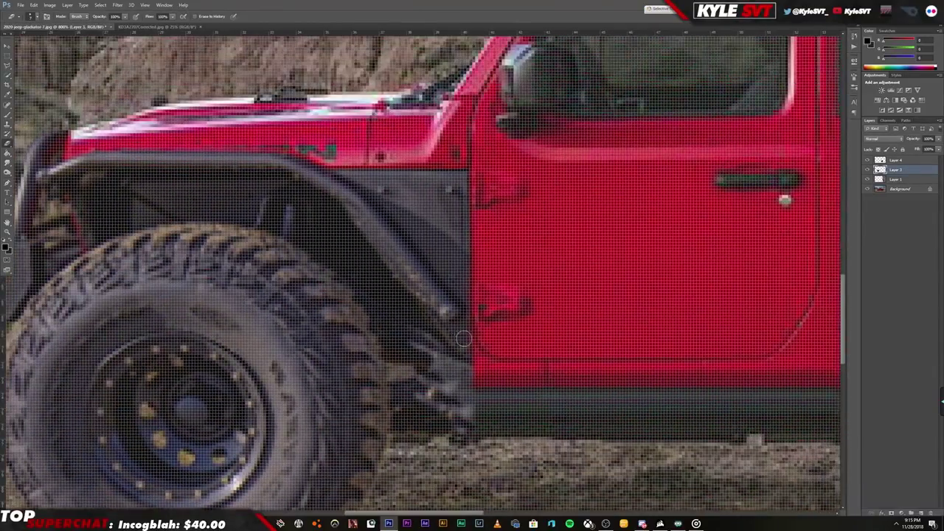
Clone and erase remaining stray pixels, then review the composite at 100%
key(s)
scroll(467, 370, up, 1)
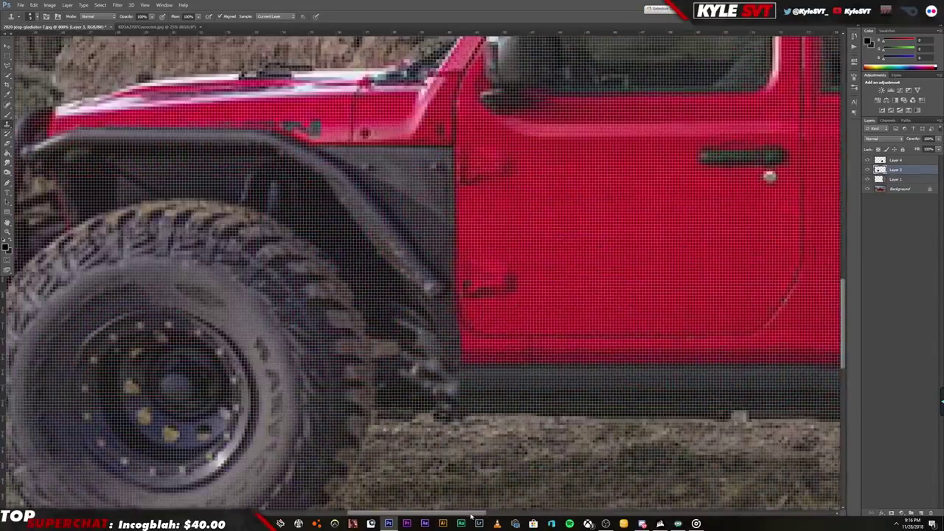
scroll(767, 410, left, 5)
key(e)
scroll(767, 410, down, 3)
scroll(575, 457, right, 3)
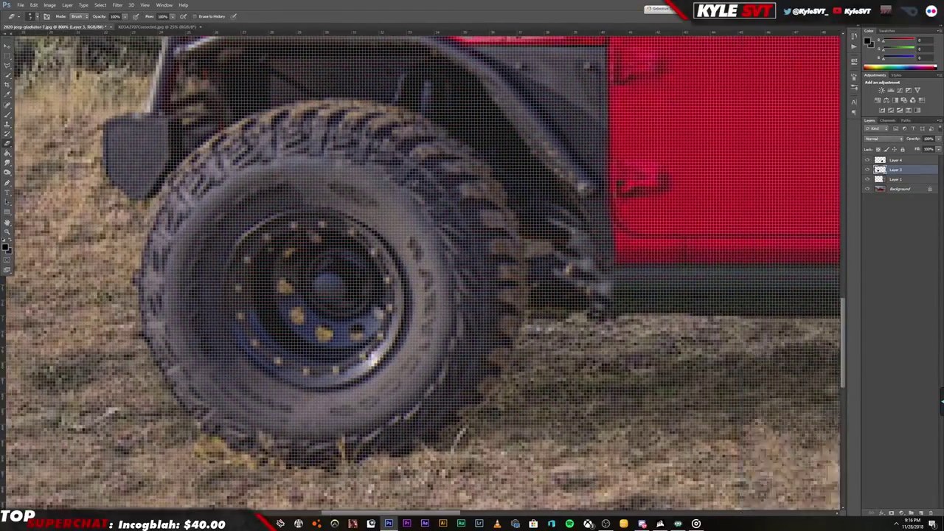
scroll(509, 339, up, 4)
scroll(472, 280, up, 1)
scroll(441, 219, left, 5)
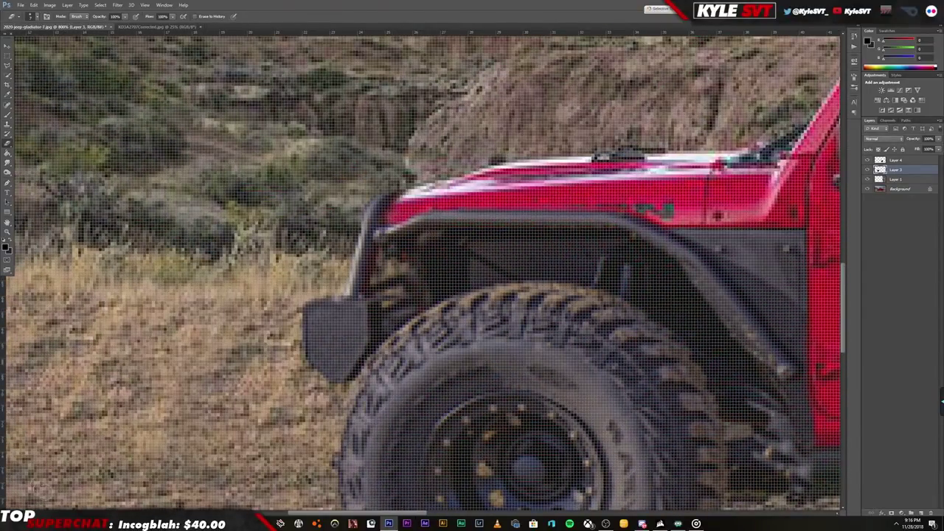
key(ctrl+1)
key(ctrl+plus)
key(ctrl+plus)
key(ctrl+plus)
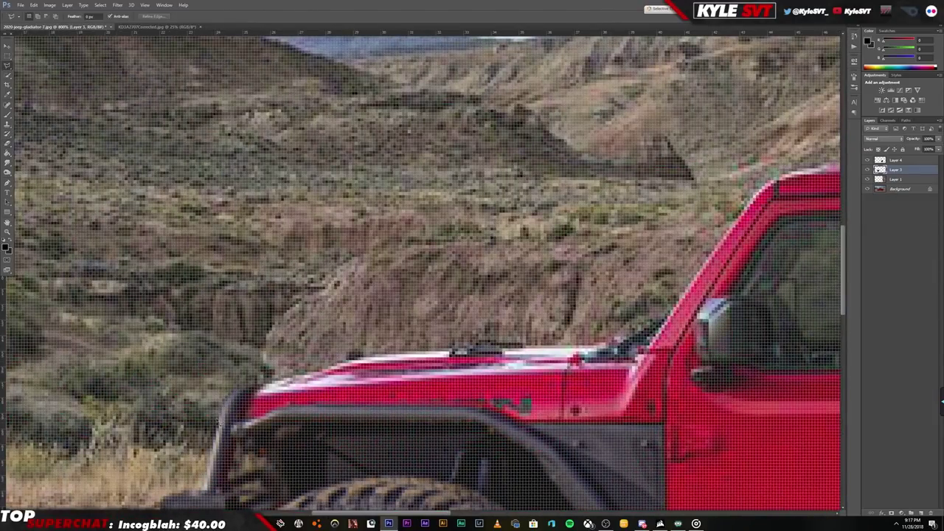
drag(219, 423, 221, 418)
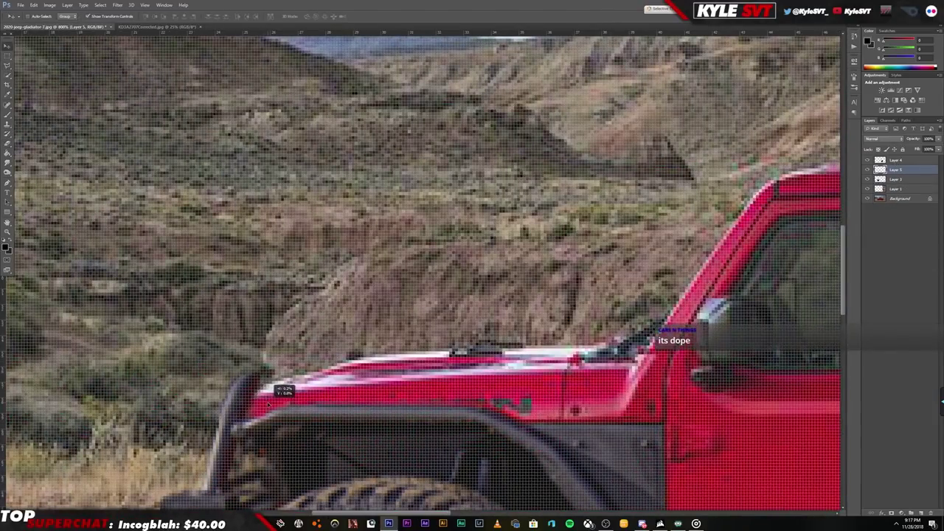
key(ctrl+1)
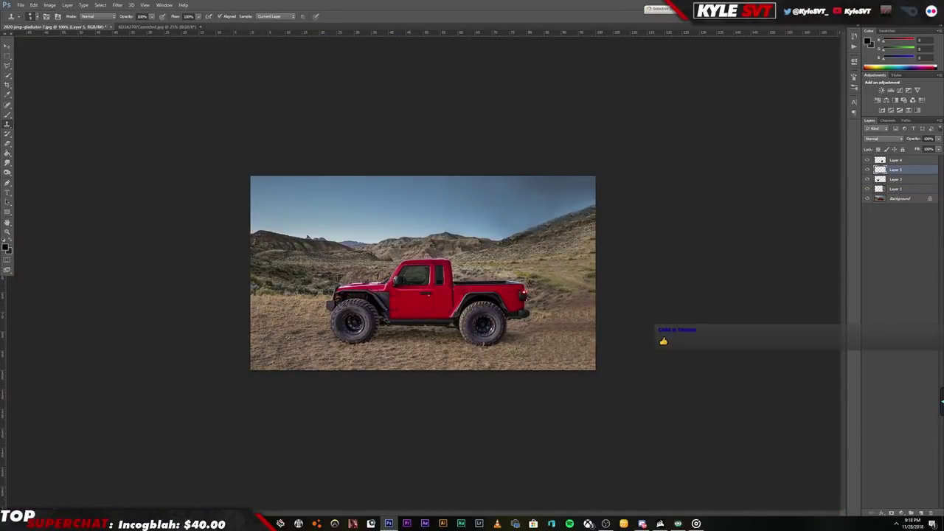
Zoom in close on the door and rear fender, then toggle to the Wrangler photo for reference
scroll(422, 273, down, 1)
scroll(446, 295, up, 10)
key(alt+comma)
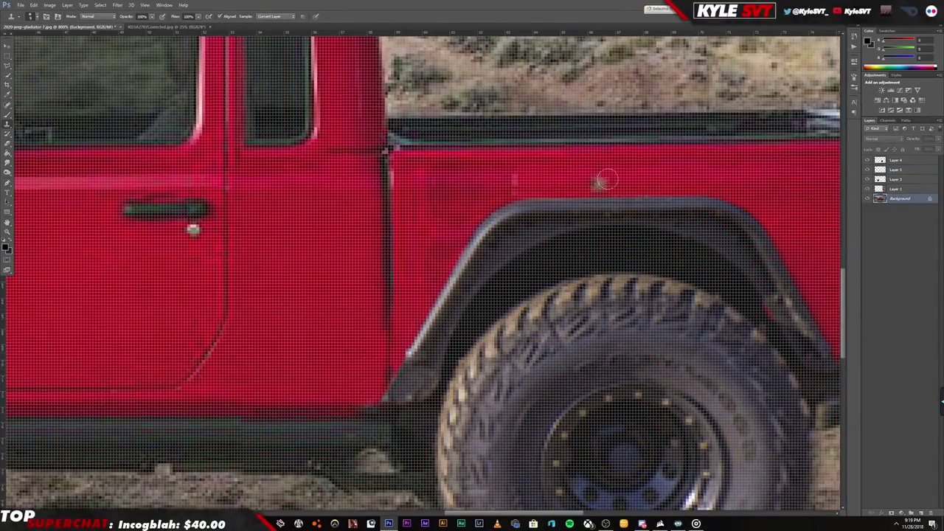
scroll(441, 279, right, 2)
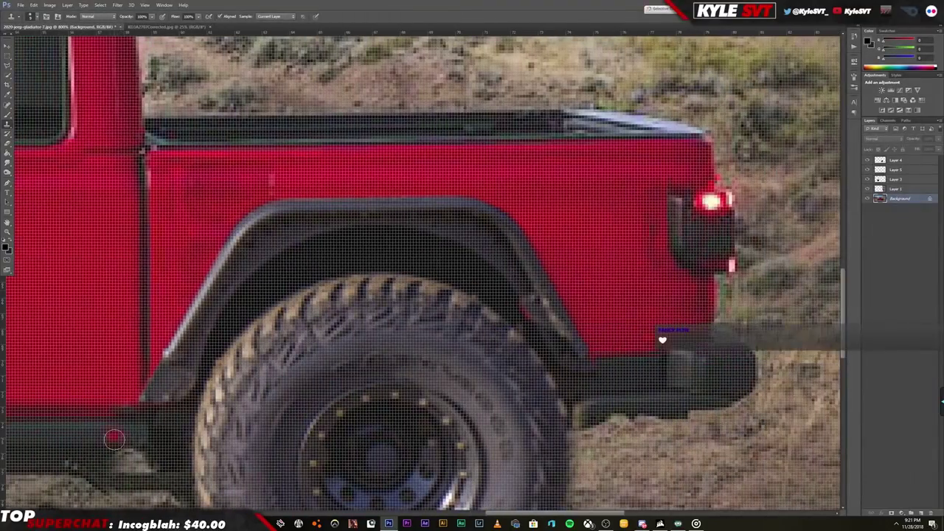
key(ctrl+Tab)
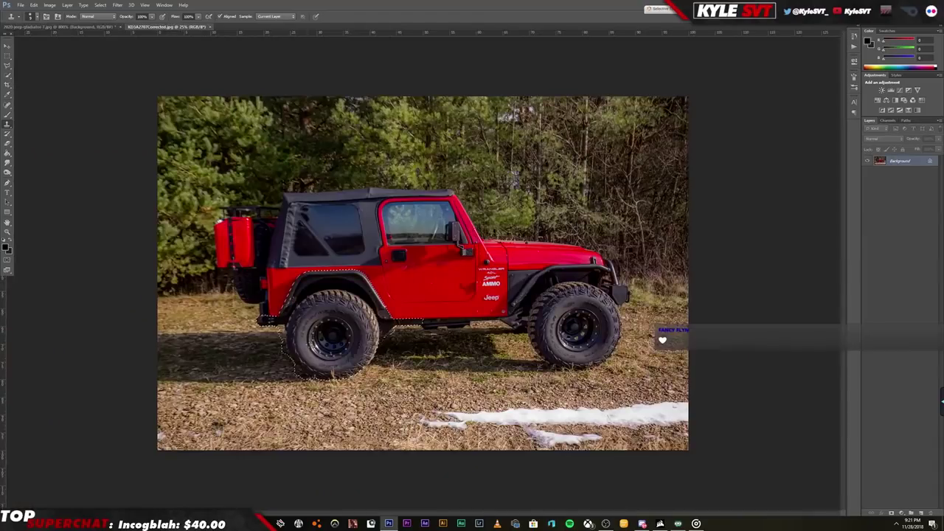
key(ctrl+Tab)
scroll(421, 273, down, 2)
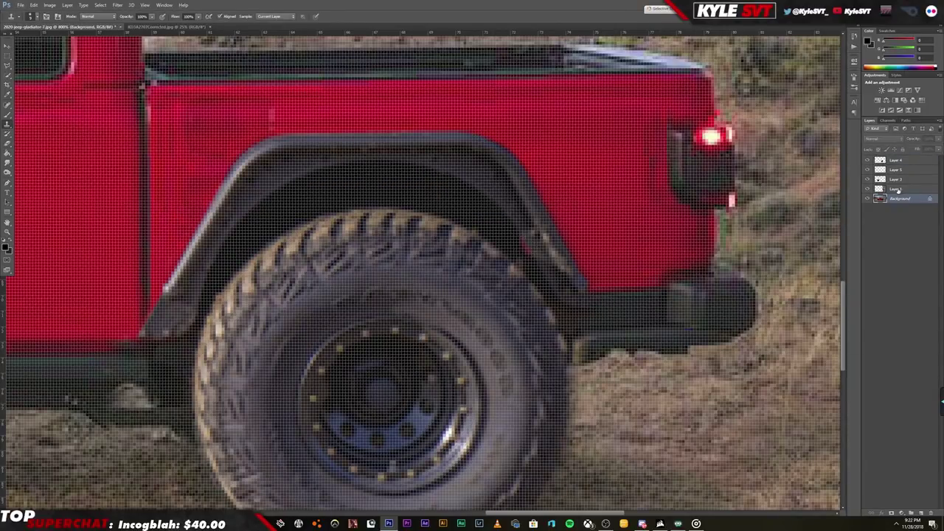
key(ctrl+plus)
key(ctrl+Tab)
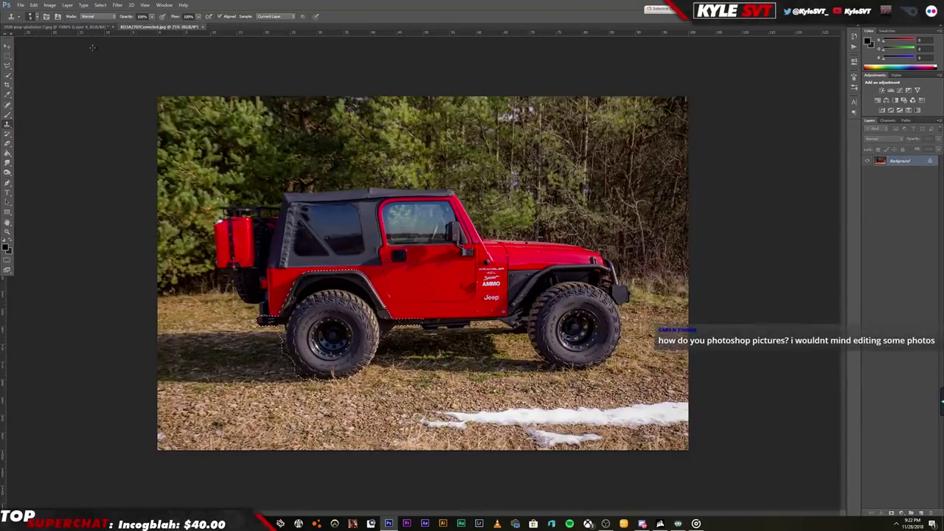
key(ctrl+Tab)
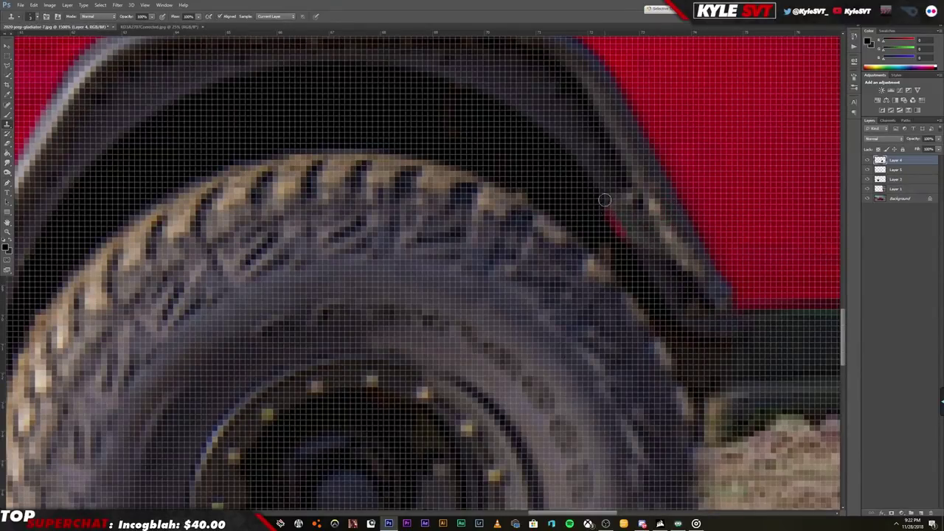
scroll(420, 273, up, 4)
scroll(420, 273, left, 5)
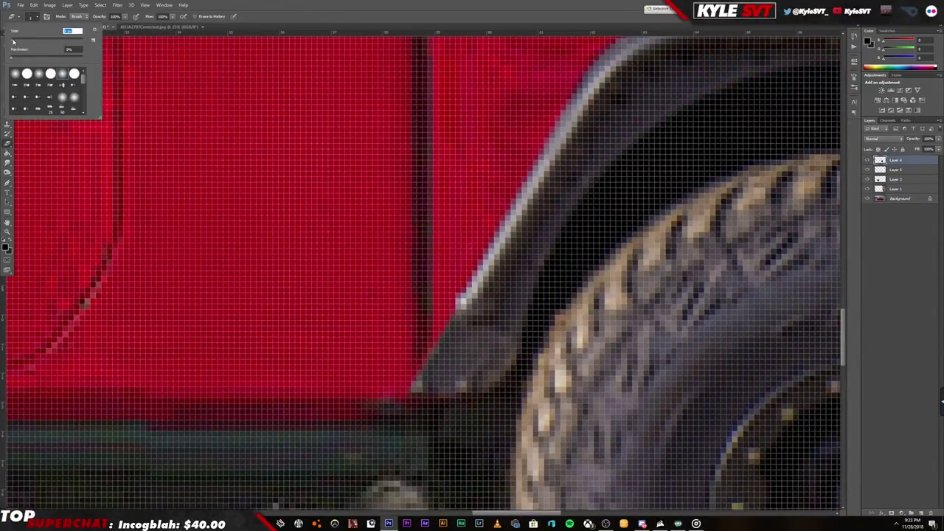
ctrl+click(258, 175)
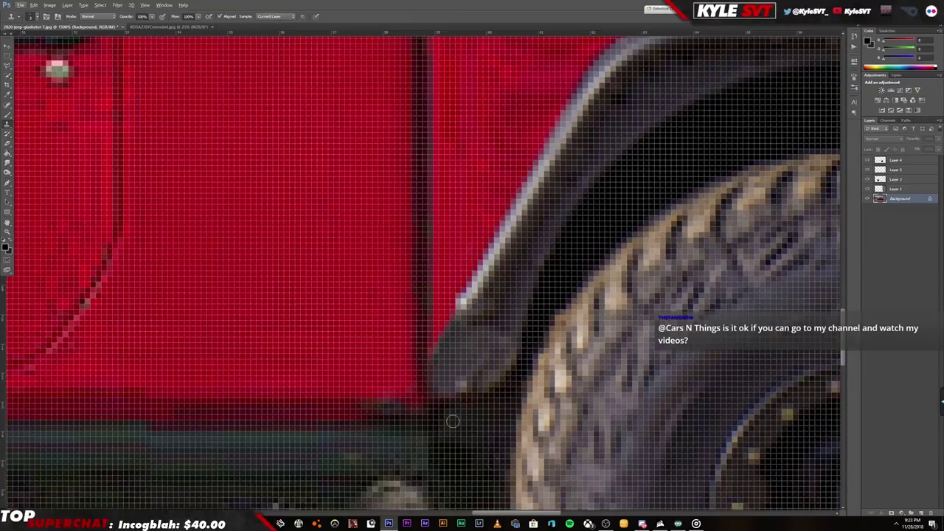
scroll(452, 421, down, 10)
scroll(452, 422, up, 3)
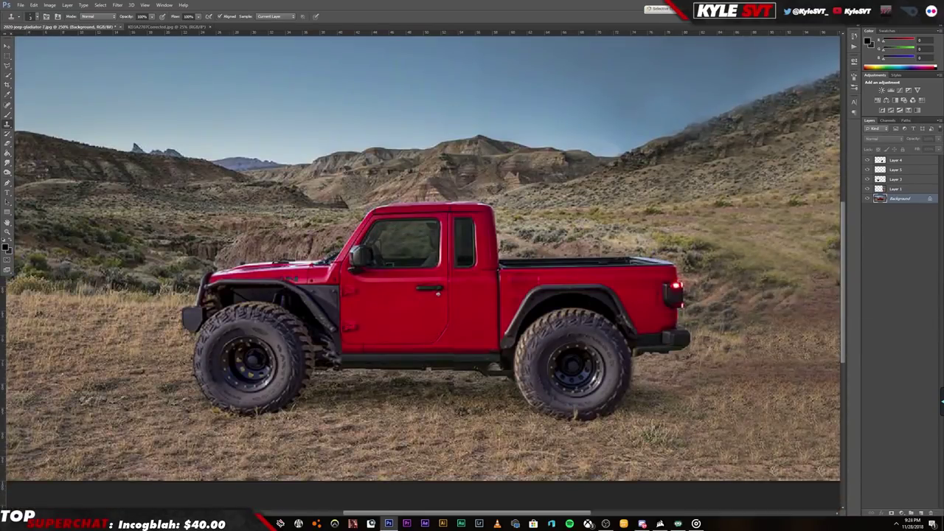
Nudge the front wheel and fender layer up, right and slightly down into alignment
key(v)
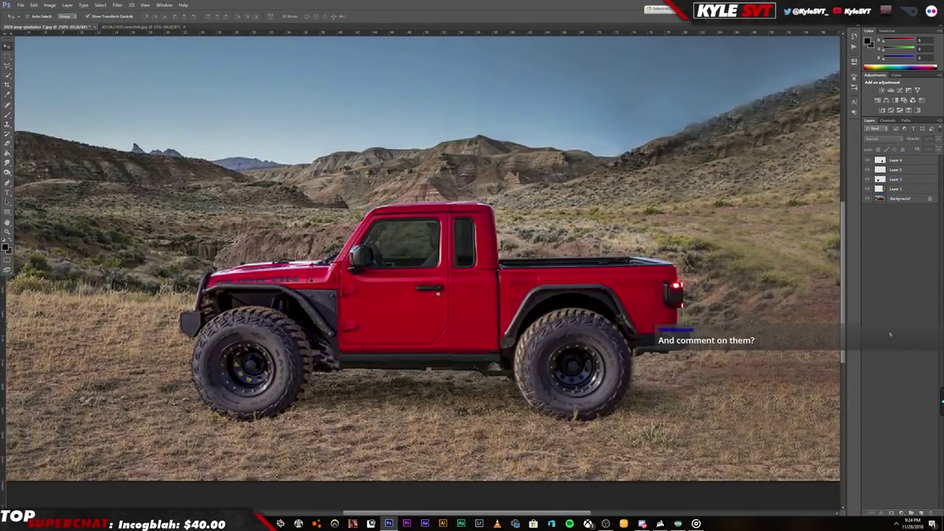
key(Up)
key(Up)
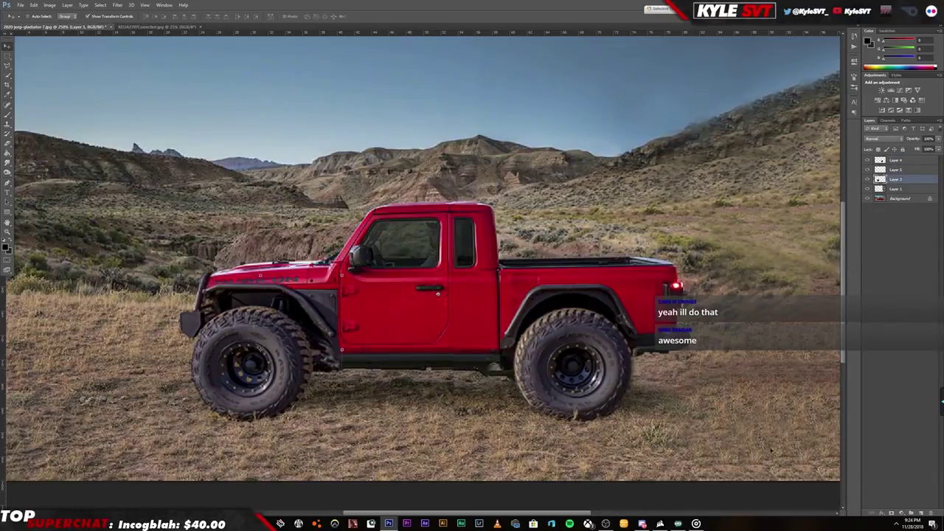
key(Right)
key(Right)
key(Up)
key(Right)
drag(332, 281, 332, 286)
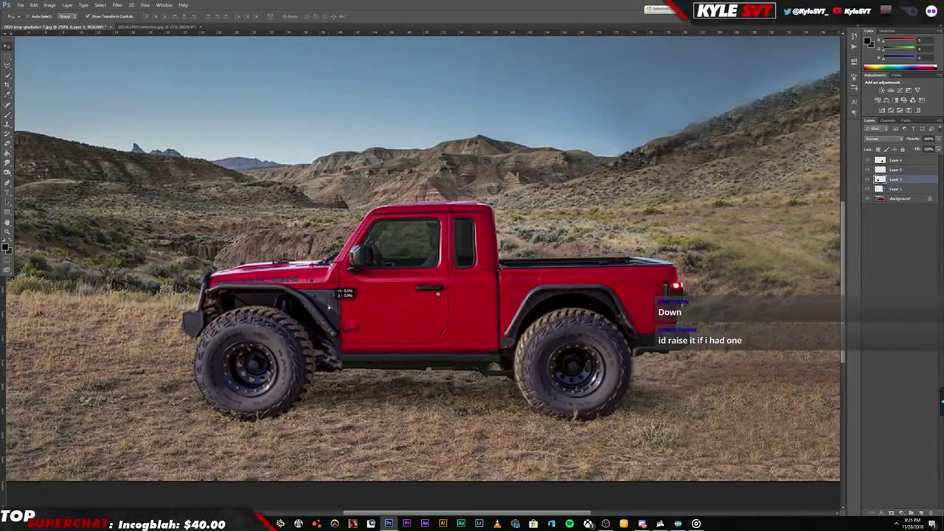
key(ctrl+plus)
Merge the fender piece down into Layer 3, leaving four layers, and switch to the Eraser
key(ctrl+e)
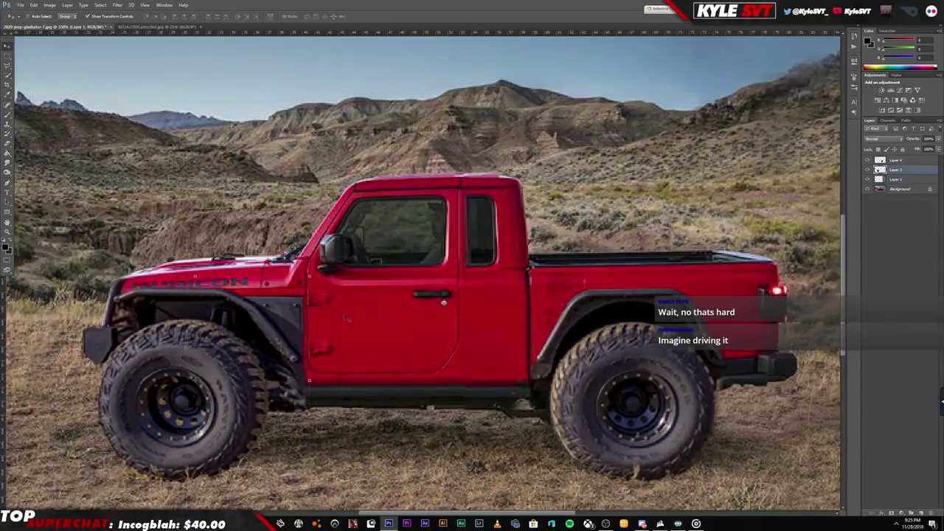
click(9, 138)
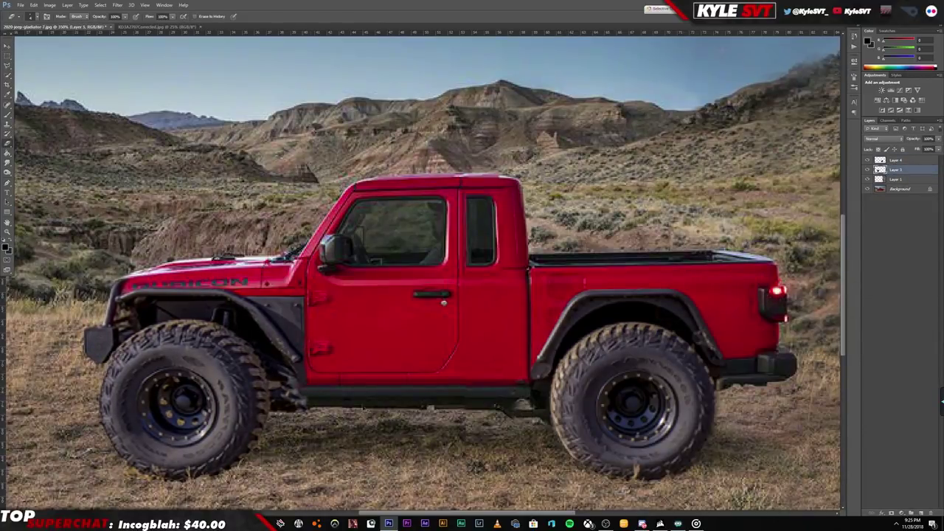
key(ctrl+plus)
key(ctrl+plus)
key(ctrl+plus)
key(ctrl+plus)
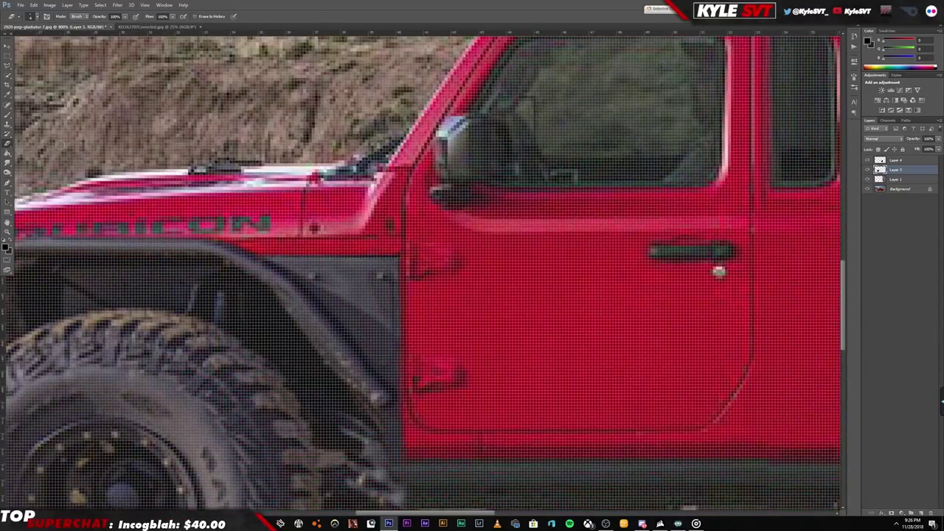
Inspect the door and fender edges up close, panning to bring the front tire into view
scroll(397, 384, down, 3)
scroll(481, 323, up, 2)
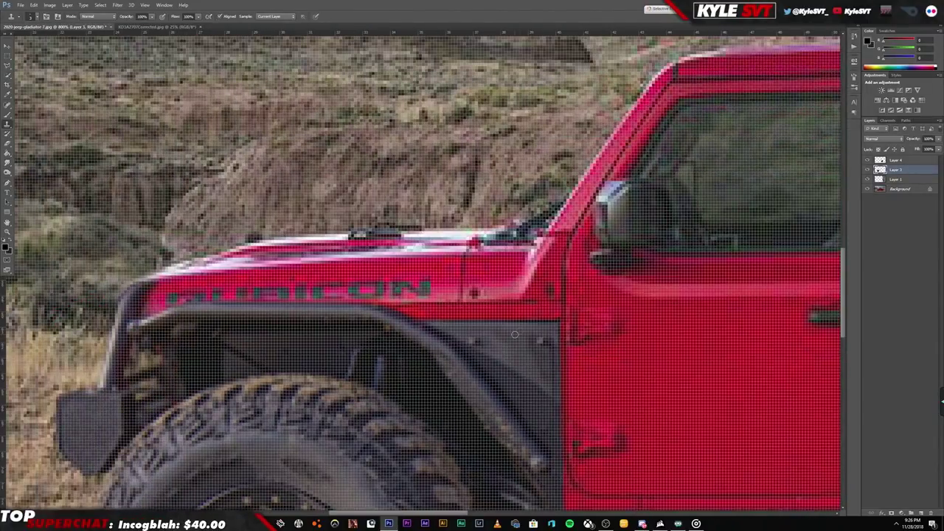
scroll(480, 323, up, 1)
scroll(509, 329, down, 2)
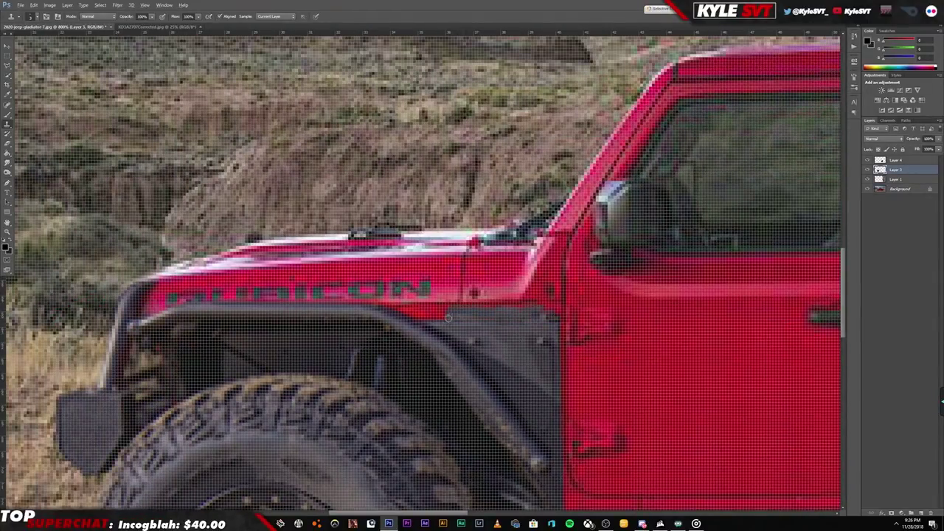
scroll(427, 309, up, 2)
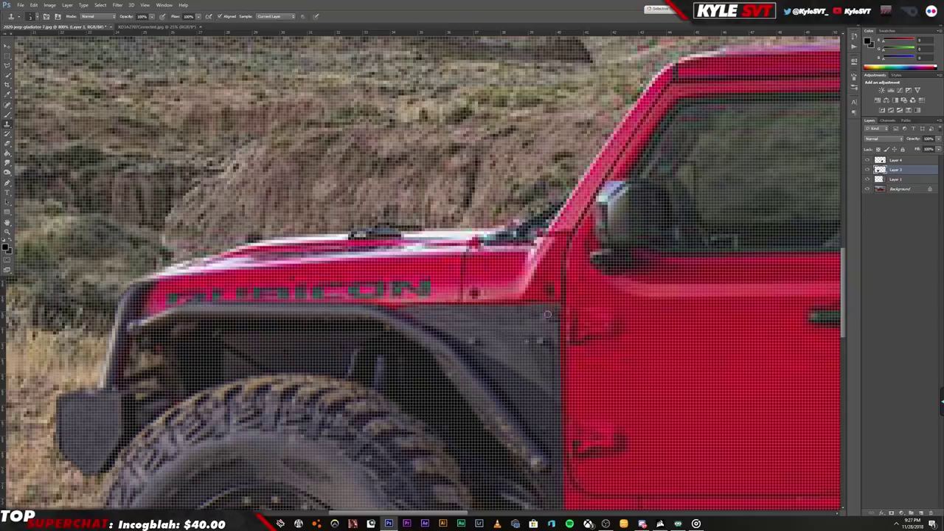
scroll(423, 318, down, 2)
scroll(423, 319, down, 3)
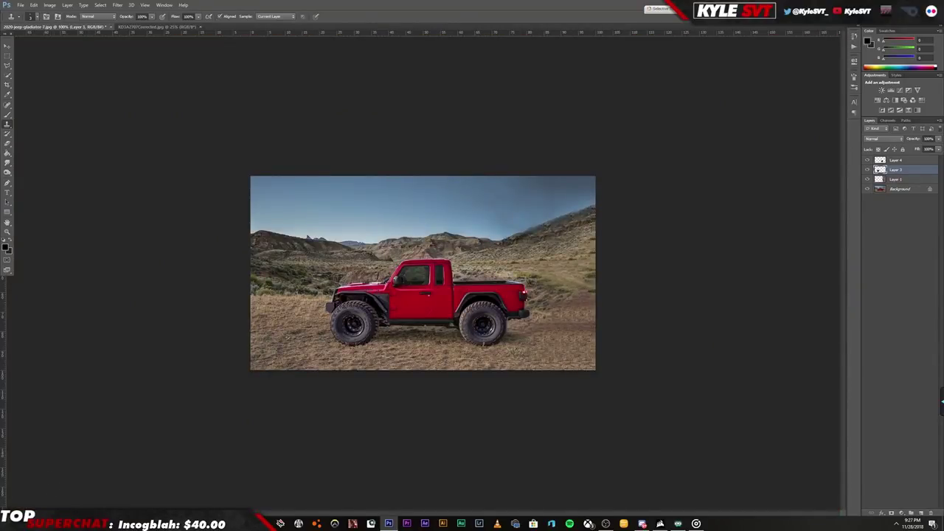
scroll(422, 274, up, 2)
key(v)
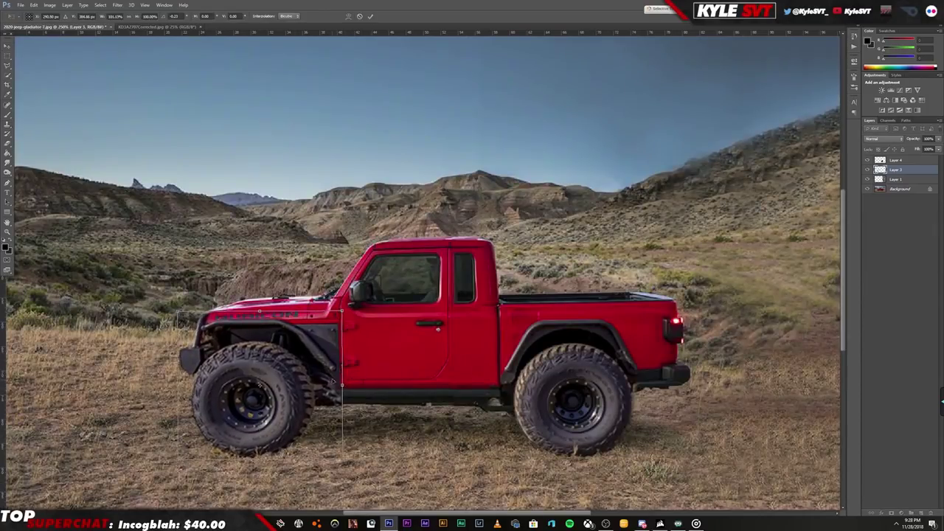
scroll(266, 400, up, 3)
drag(265, 400, 451, 311)
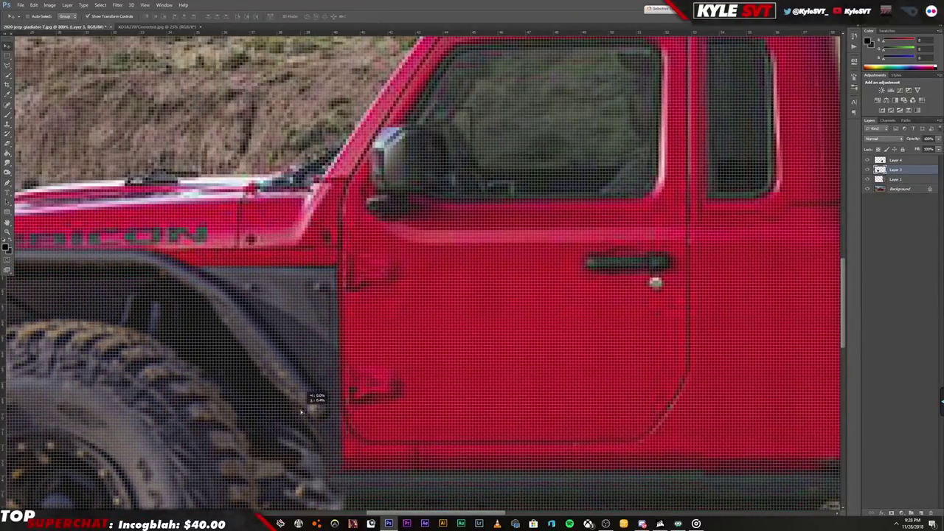
Pick the Clone Stamp and duplicate the Background layer into a Background copy
scroll(318, 397, down, 3)
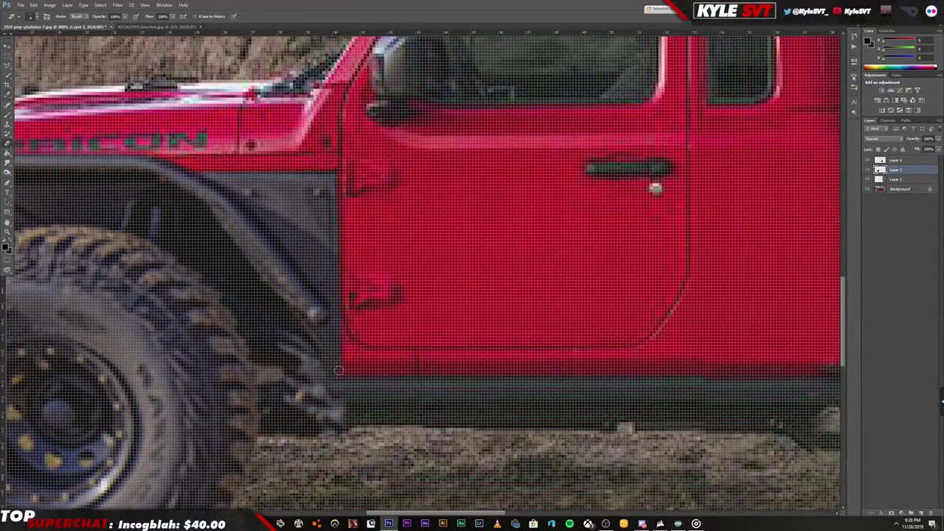
scroll(399, 402, up, 1)
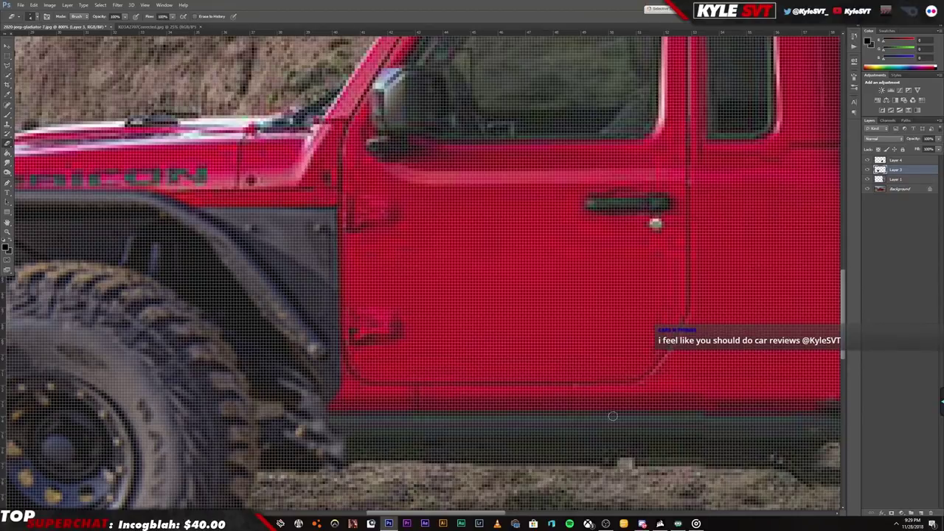
scroll(453, 431, up, 1)
scroll(498, 425, down, 1)
scroll(477, 419, down, 2)
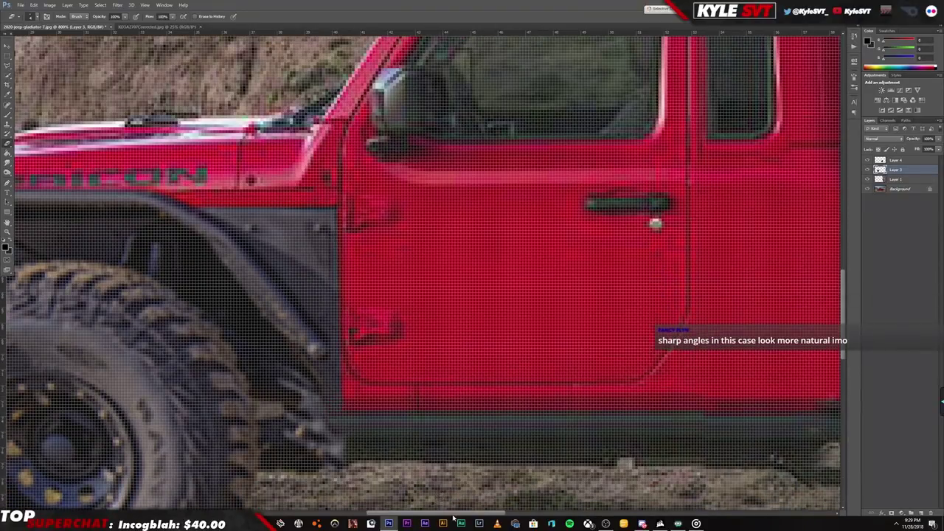
scroll(477, 419, down, 2)
scroll(443, 222, up, 5)
key(s)
scroll(442, 295, down, 1)
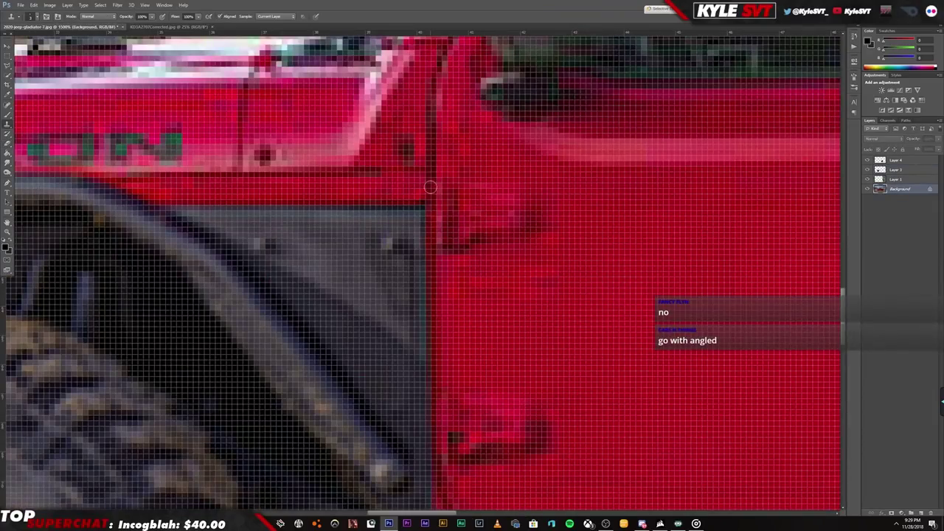
scroll(442, 295, down, 4)
right_click(907, 190)
click(916, 211)
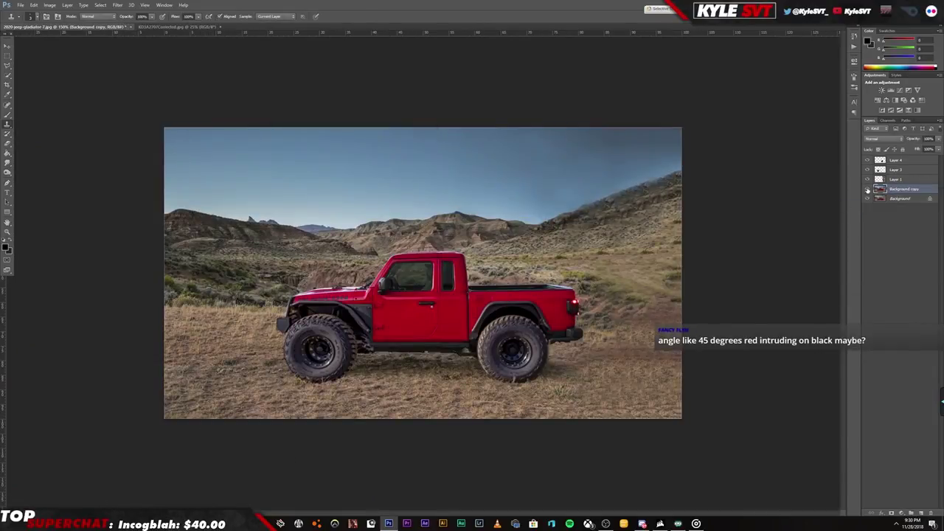
Hide the edited layers to compare with the original, adjust the brush size, and reselect layers
drag(867, 160, 868, 182)
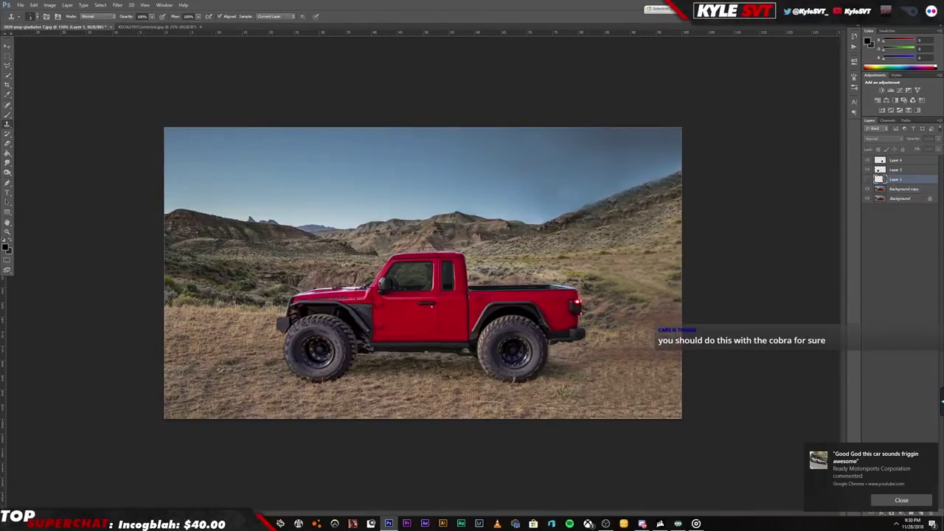
scroll(573, 302, up, 5)
scroll(573, 303, up, 2)
scroll(573, 303, down, 3)
click(37, 16)
click(288, 212)
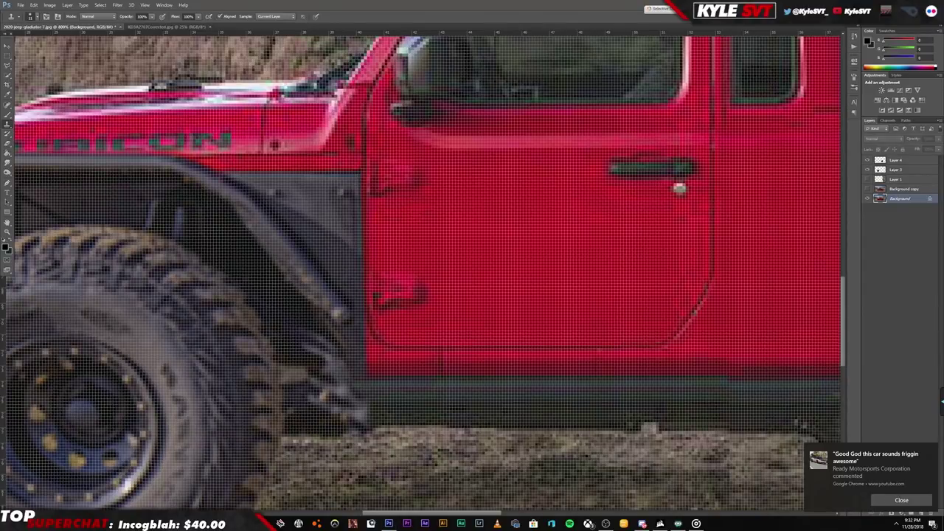
click(899, 169)
key(alt+comma)
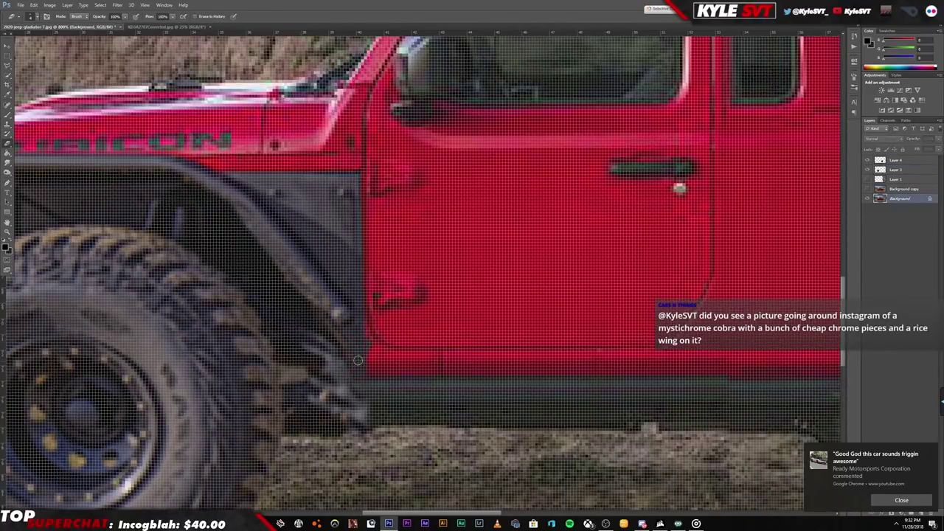
Paint the red strip under the doors dark, checking the whole jeep before and after
key(ctrl+1)
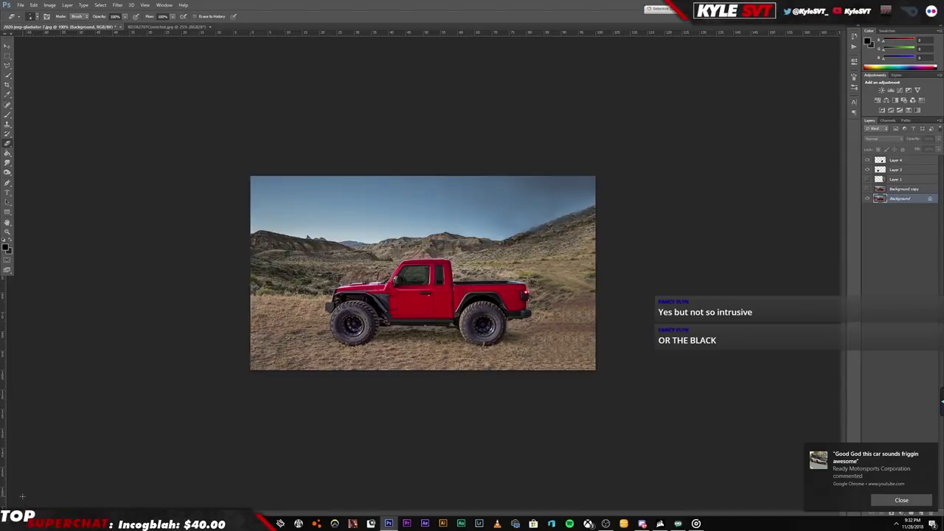
scroll(433, 291, up, 5)
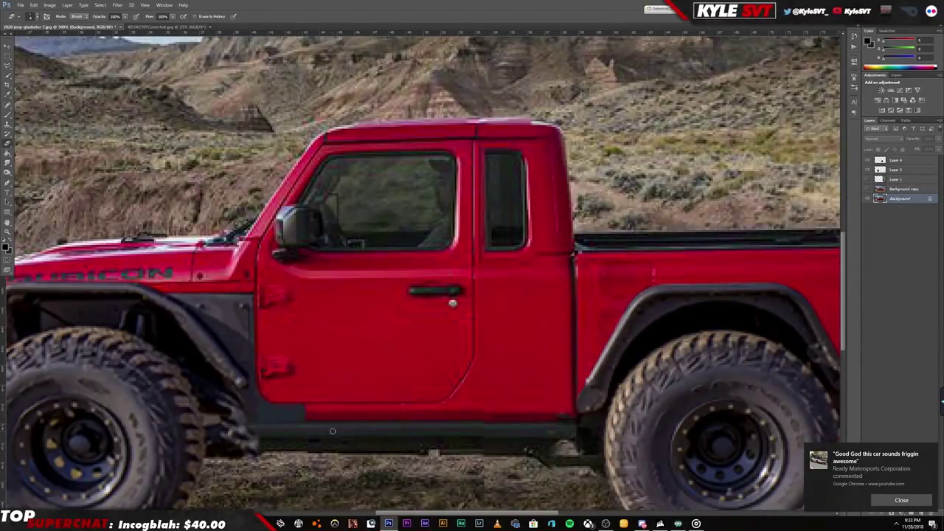
scroll(333, 431, up, 2)
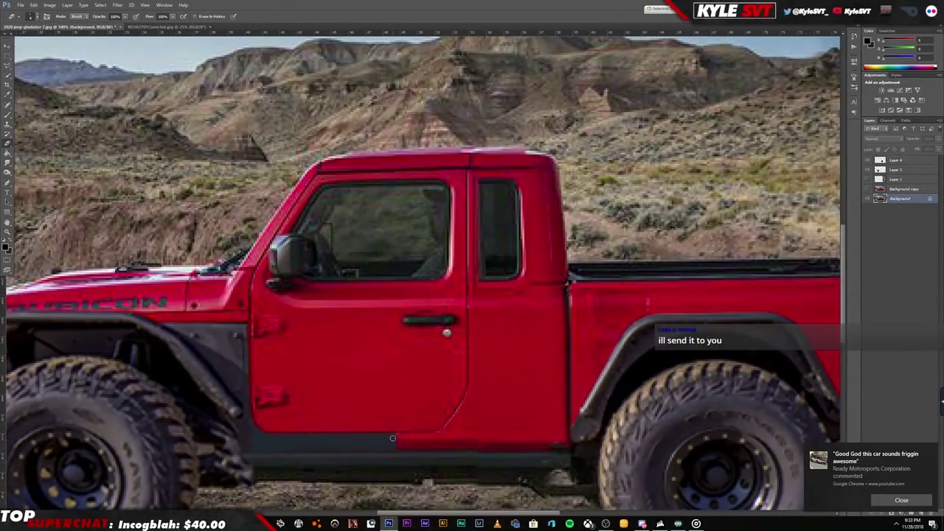
drag(360, 441, 537, 448)
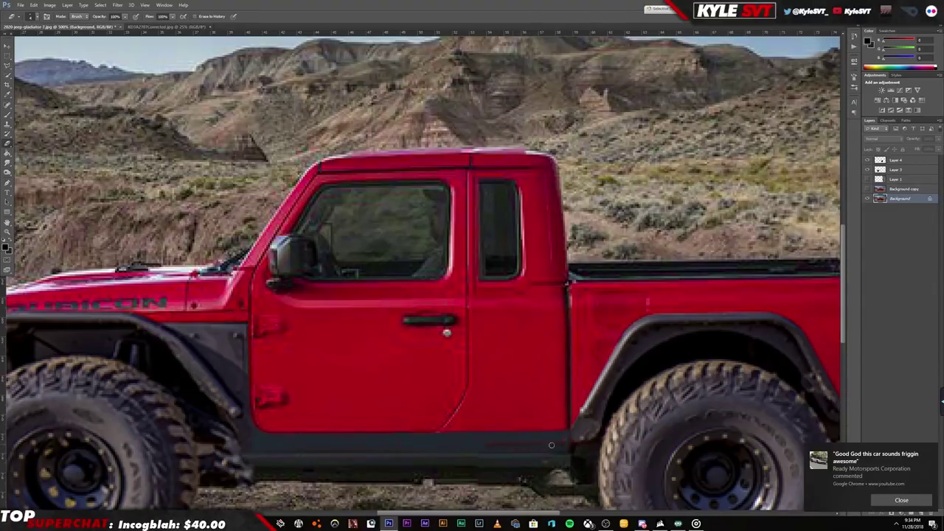
key(ctrl+1)
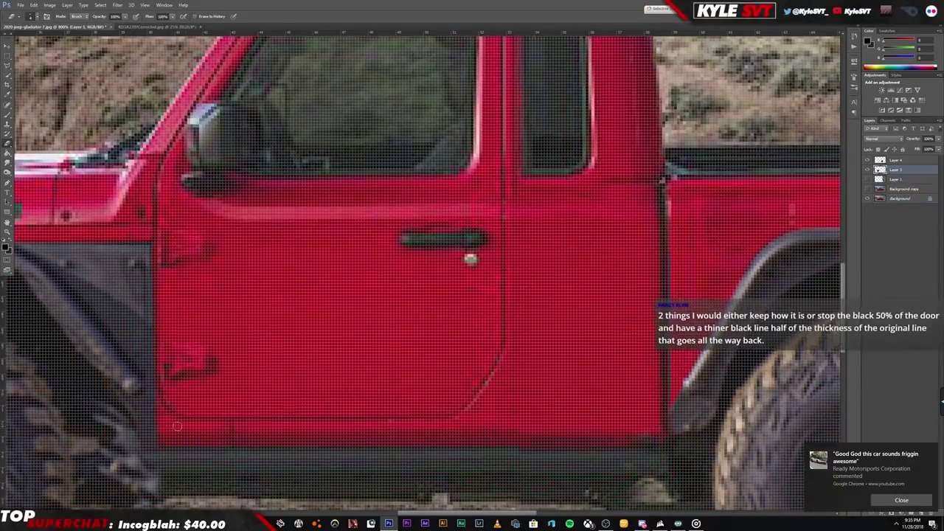
Create the new empty Layer 5 and hide a layer to check the rocker strip
drag(286, 507, 404, 507)
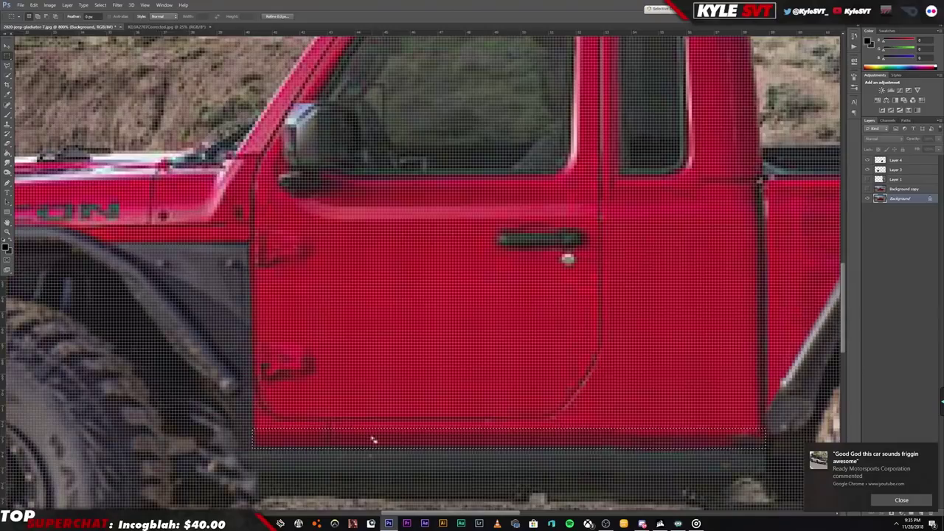
click(33, 5)
click(56, 73)
key(Return)
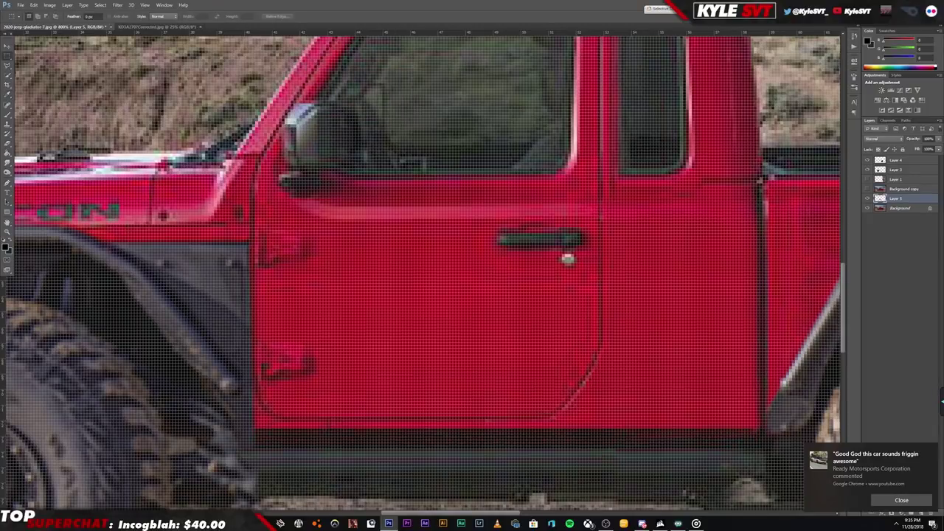
click(865, 208)
Fit the whole jeep in view and copy the rock slider reference photo from the browser
key(shift+F5)
key(Return)
key(ctrl+0)
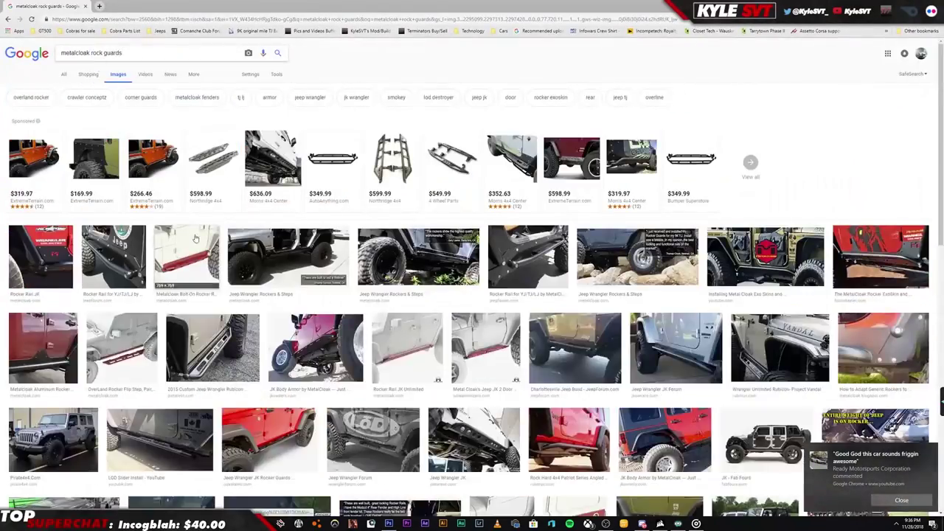
click(195, 239)
right_click(327, 331)
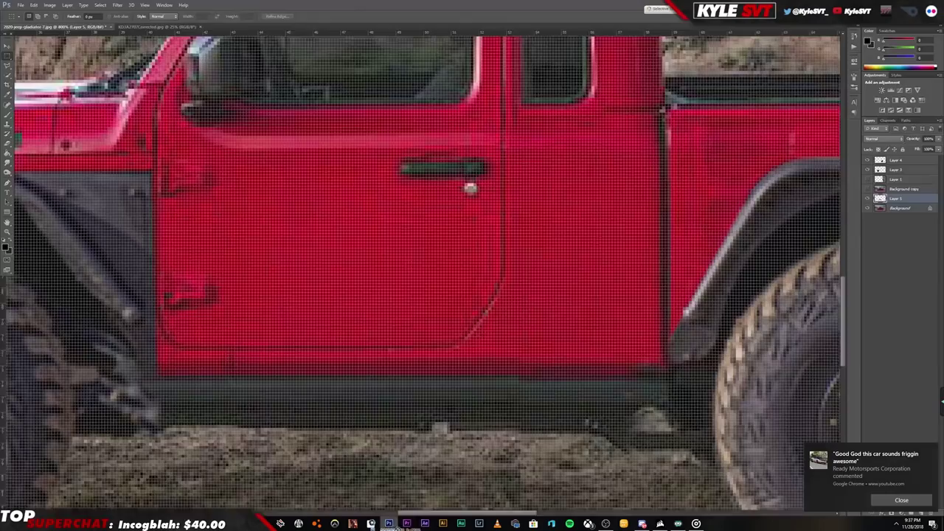
key(Escape)
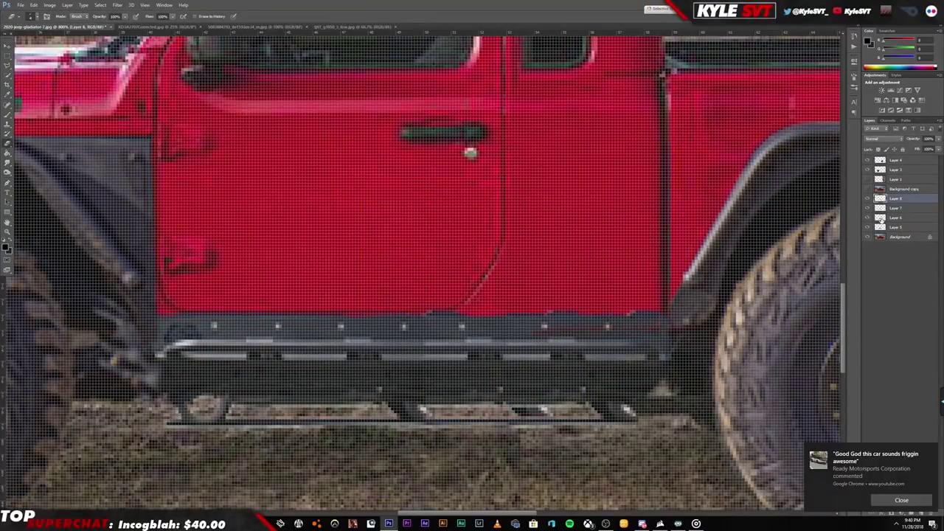
Merge slider Layers 6 and 7 into Layer 8 and nudge it up against the door bottoms
right_click(903, 198)
click(863, 369)
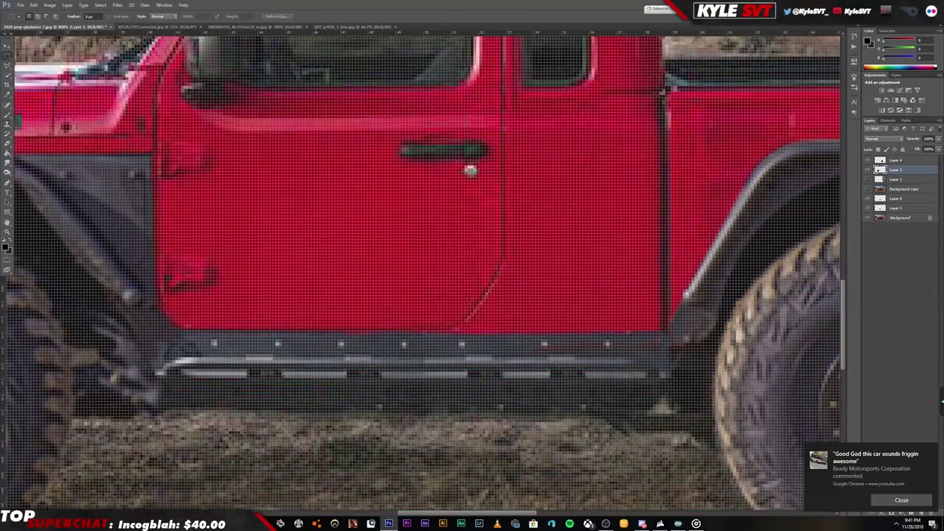
key(v)
drag(473, 379, 473, 371)
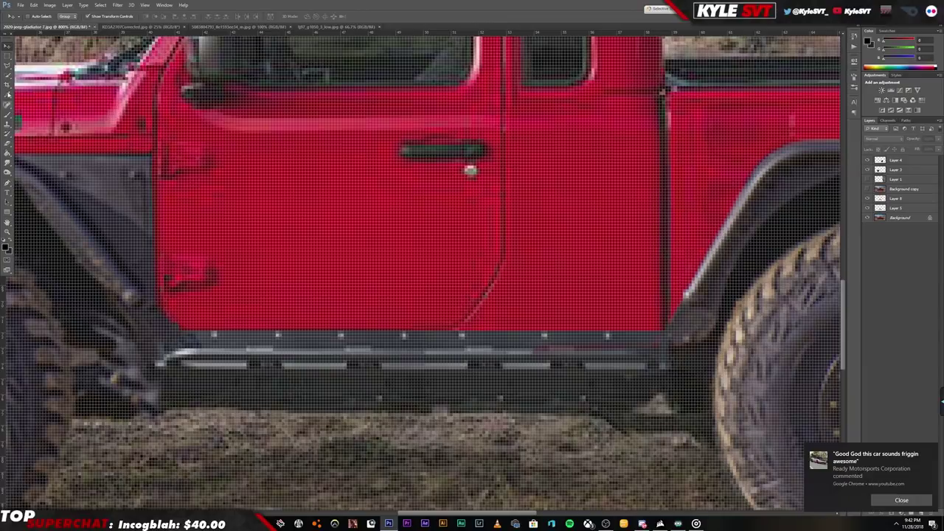
Clone and erase the rock slider's rear end on Layer 4 so it blends into the fender flare
drag(553, 513, 583, 512)
key(s)
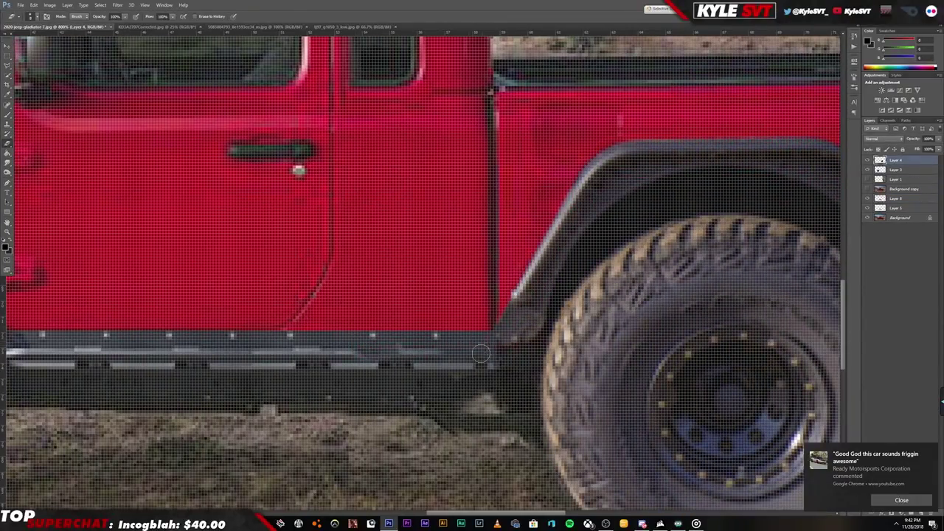
key(s)
click(899, 160)
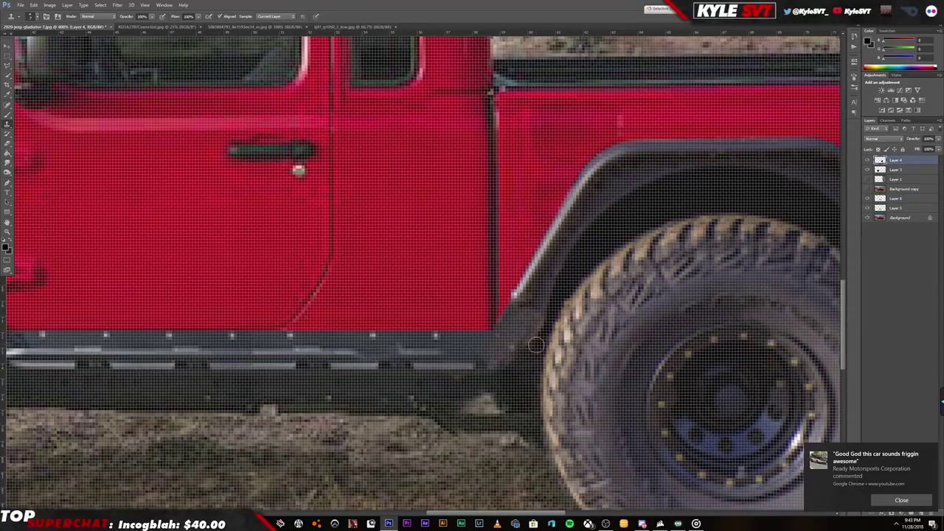
drag(476, 352, 516, 340)
scroll(265, 381, up, 3)
key(e)
click(29, 16)
key(Return)
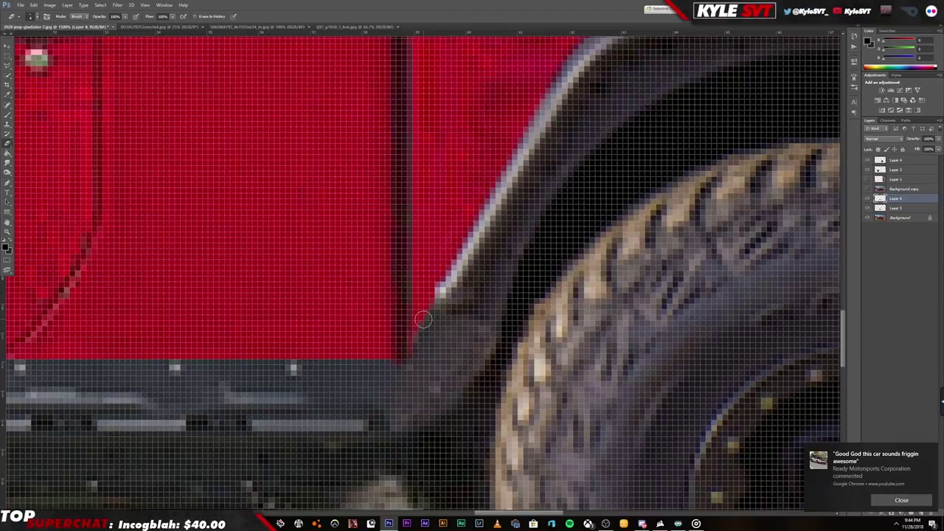
scroll(423, 319, down, 5)
scroll(79, 500, down, 5)
scroll(404, 293, up, 2)
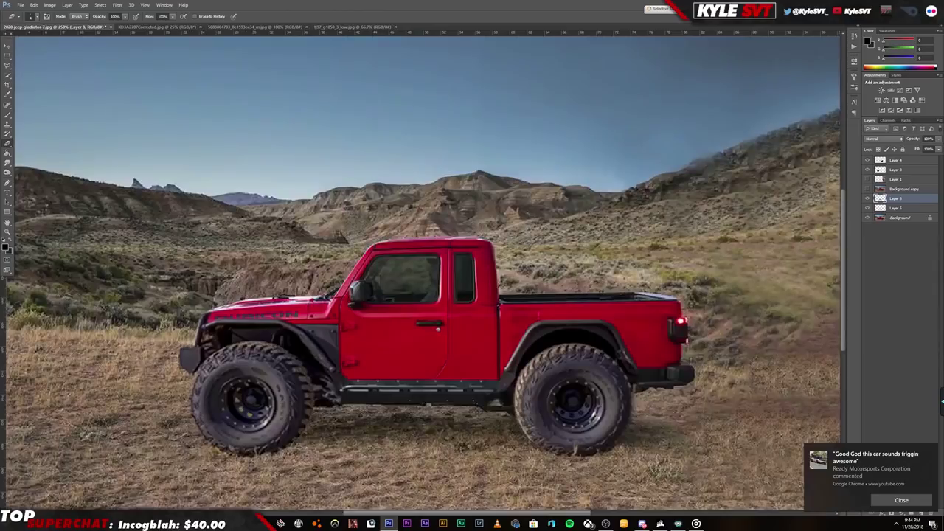
scroll(404, 293, up, 3)
Duplicate the slider layer into Layer 9 and merge it down into Layer 4, checking the whole jeep
click(895, 170)
click(895, 199)
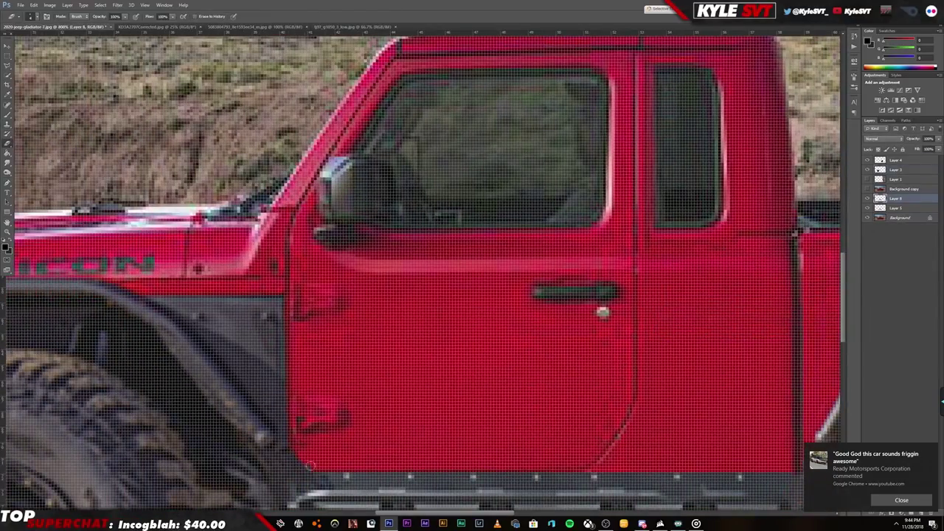
scroll(264, 301, down, 2)
key(ctrl+j)
key(v)
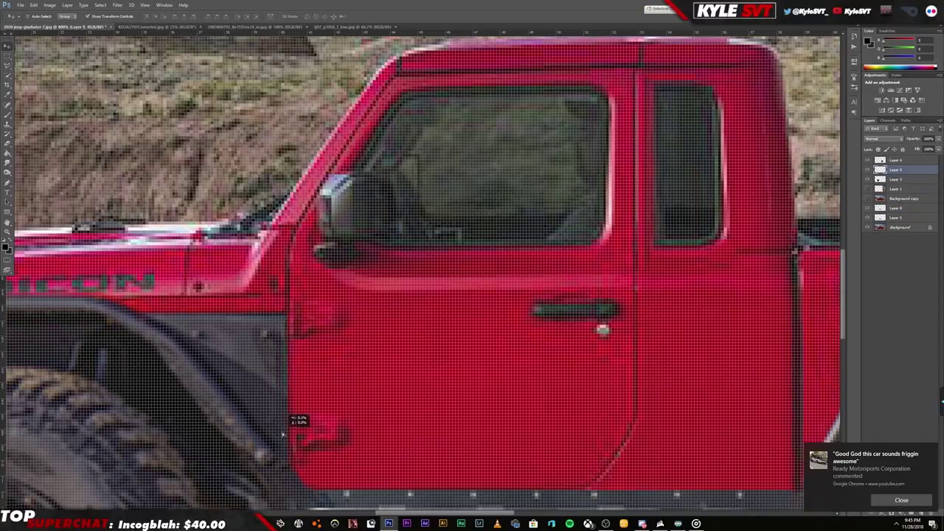
scroll(283, 386, up, 5)
scroll(460, 515, down, 3)
scroll(460, 514, down, 2)
scroll(460, 514, down, 5)
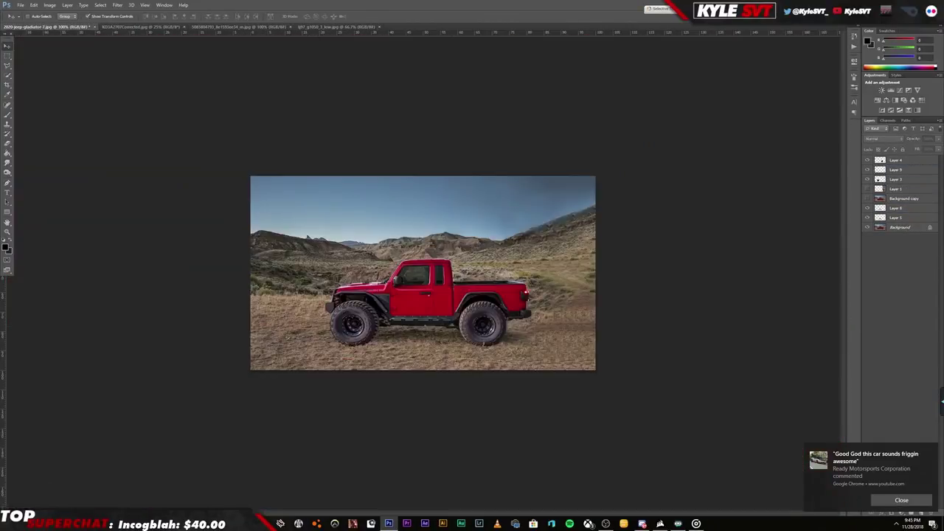
key(ctrl+0)
click(895, 208)
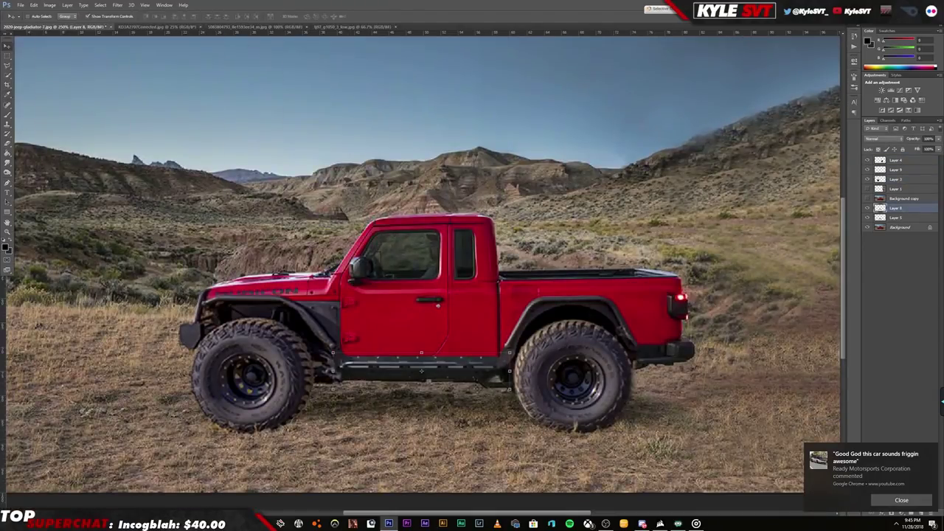
scroll(424, 353, up, 5)
scroll(174, 365, down, 1)
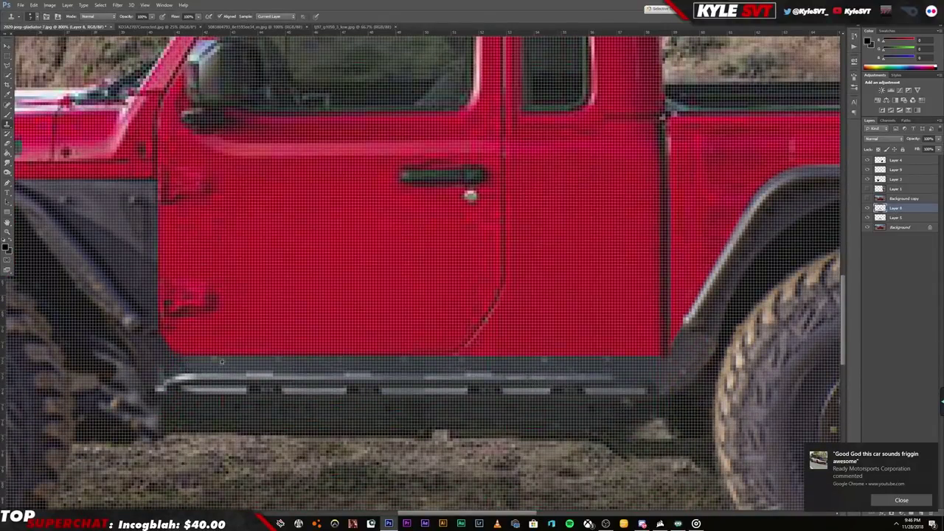
scroll(544, 361, down, 10)
key(ctrl+0)
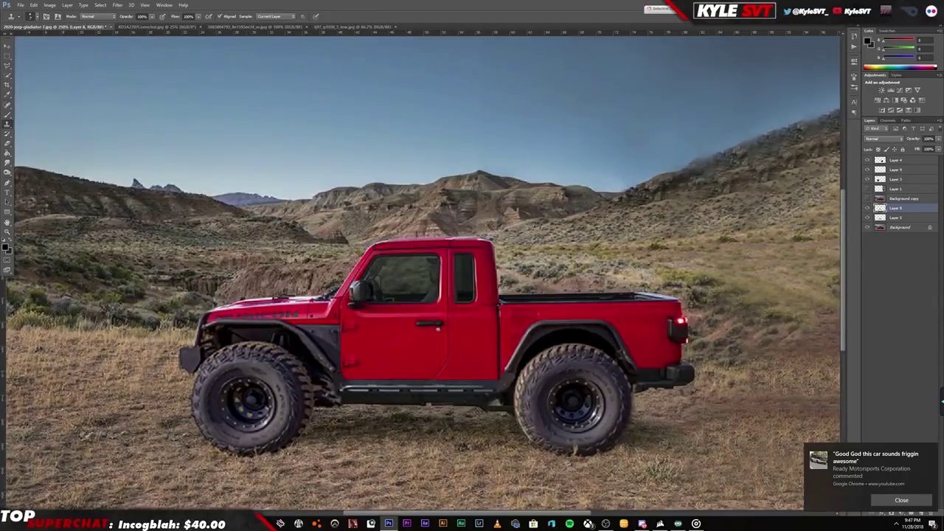
key(ctrl+z)
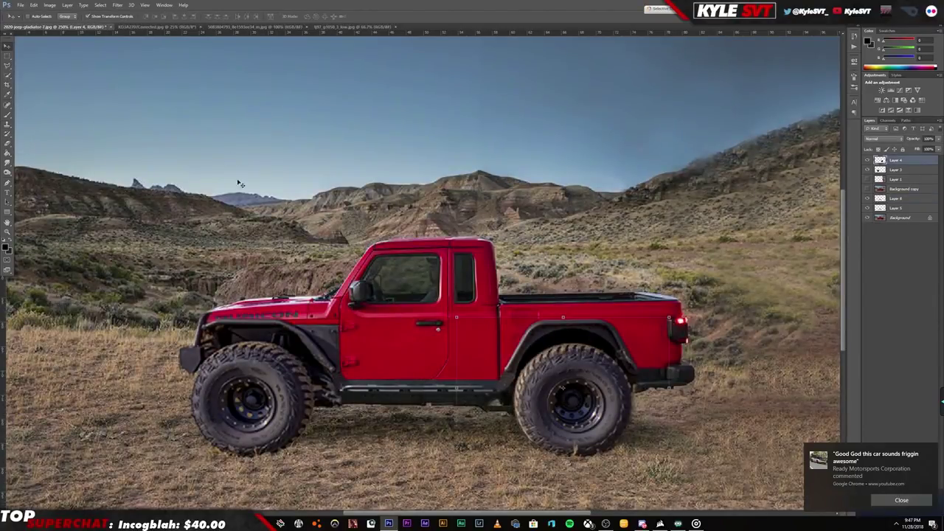
Lower the truck layer's brightness to -14 with Brightness/Contrast
click(50, 5)
click(140, 27)
key(Escape)
click(894, 169)
click(49, 5)
click(140, 27)
key(Escape)
key(ctrl+z)
click(49, 5)
click(140, 27)
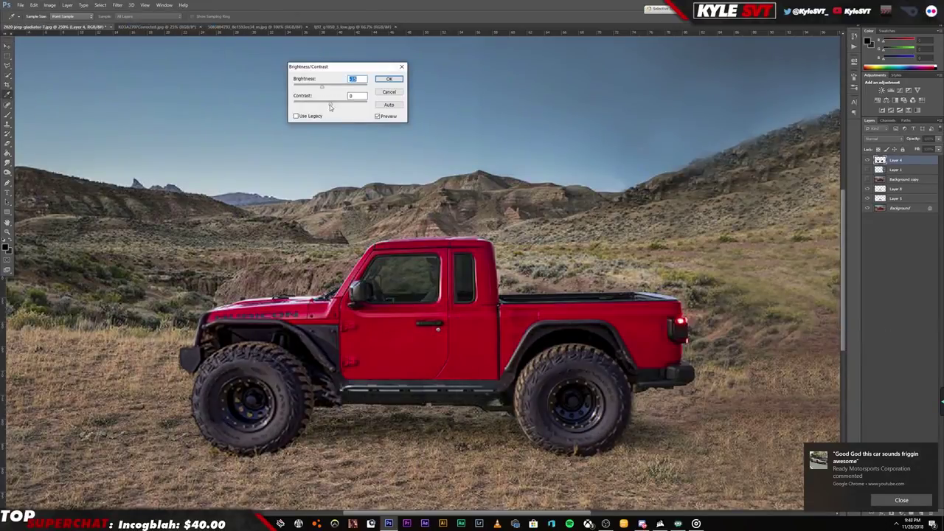
click(389, 79)
Apply a Hue/Saturation tweak and a highlights Color Balance adjustment to the truck layer
click(49, 4)
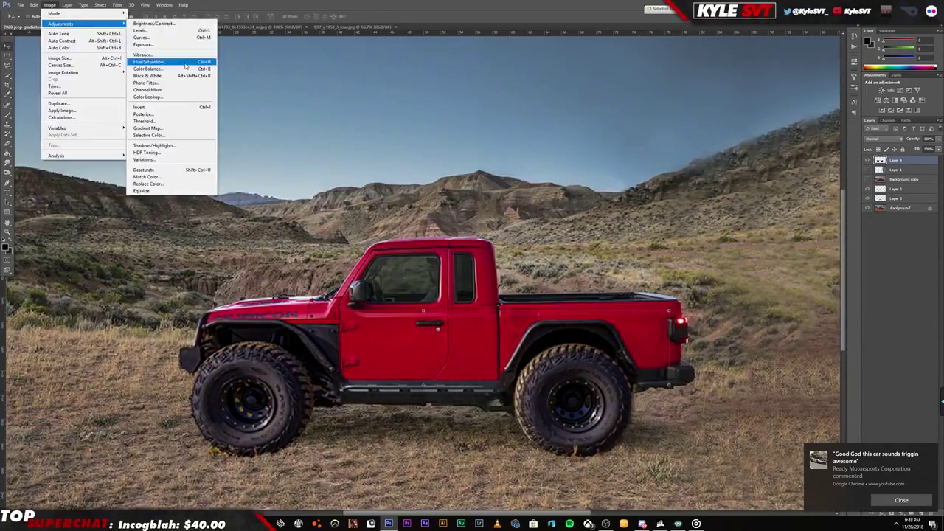
click(140, 64)
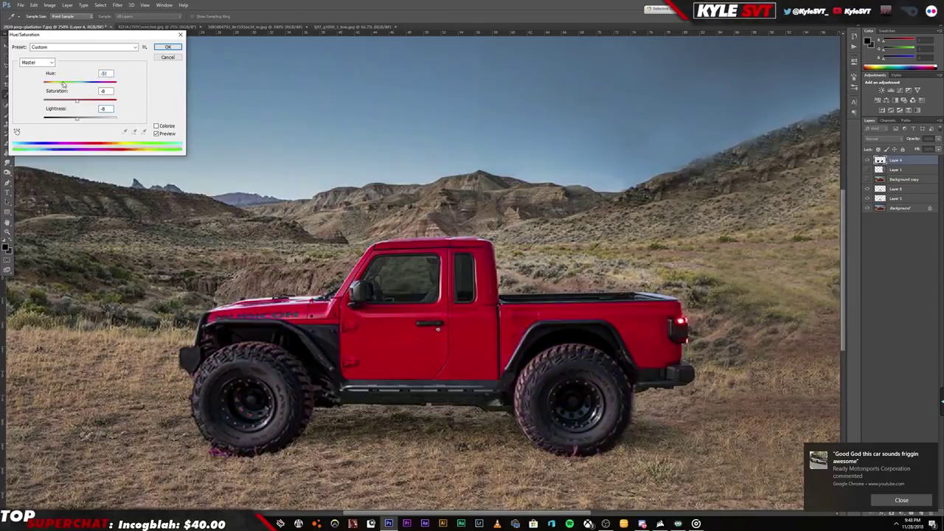
key(Return)
key(ctrl+b)
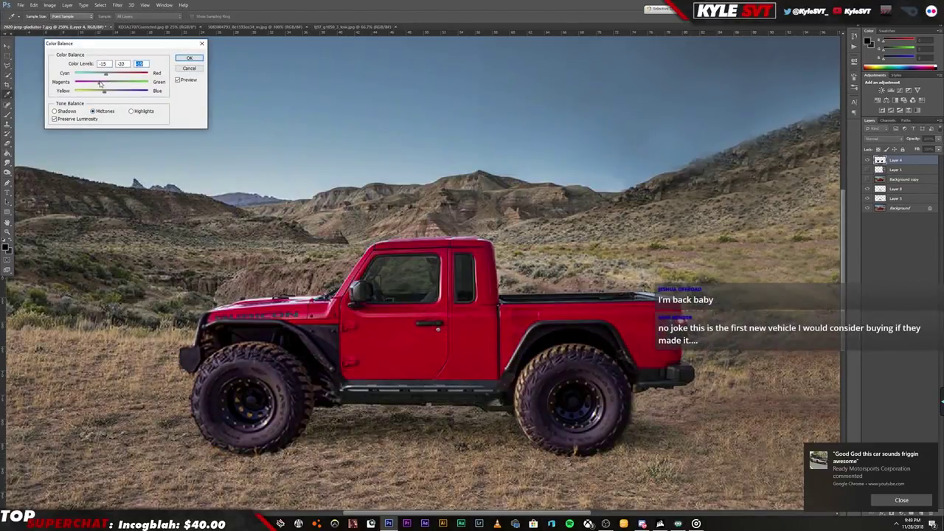
key(ctrl+3)
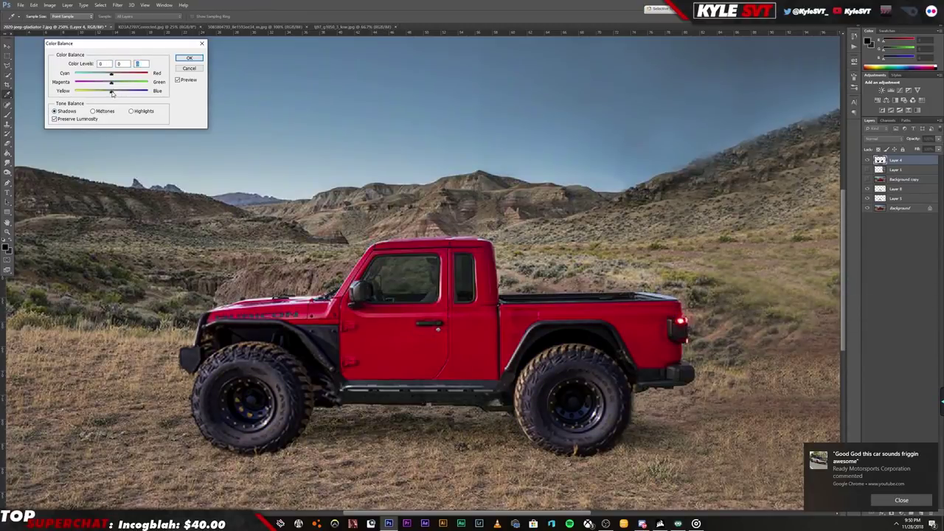
key(Return)
Fit the whole photo in the window and start Save As to a new file
key(e)
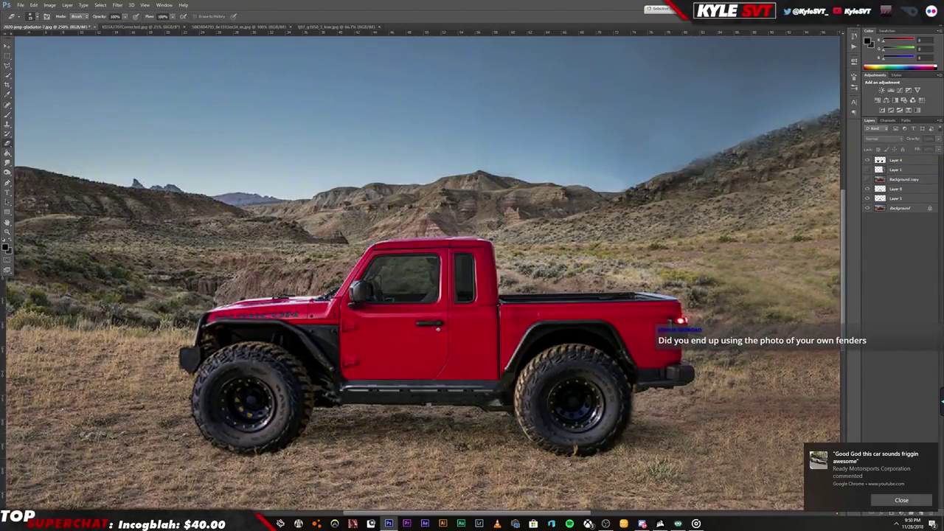
key(ctrl+minus)
key(ctrl+shift+s)
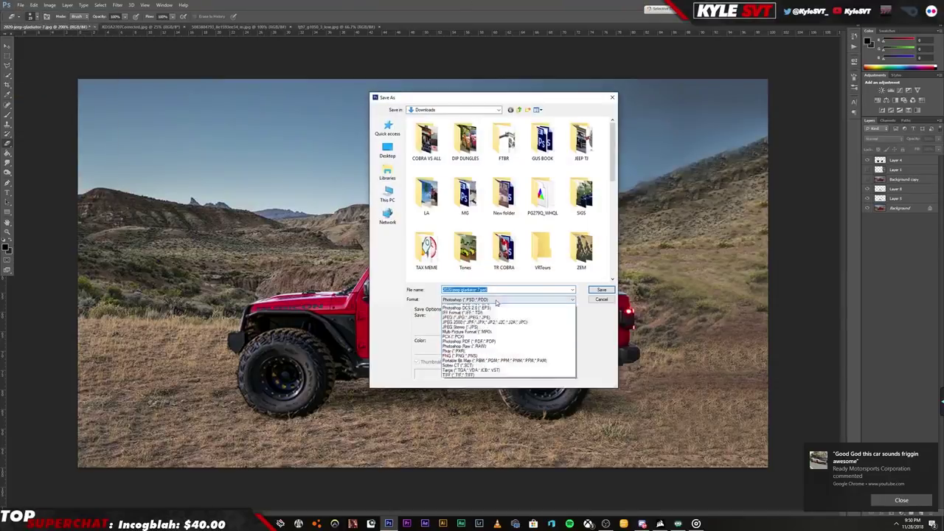
Save the image, then apply Analog Efex Pro 2's Classic Camera 8 vintage film look
key(Return)
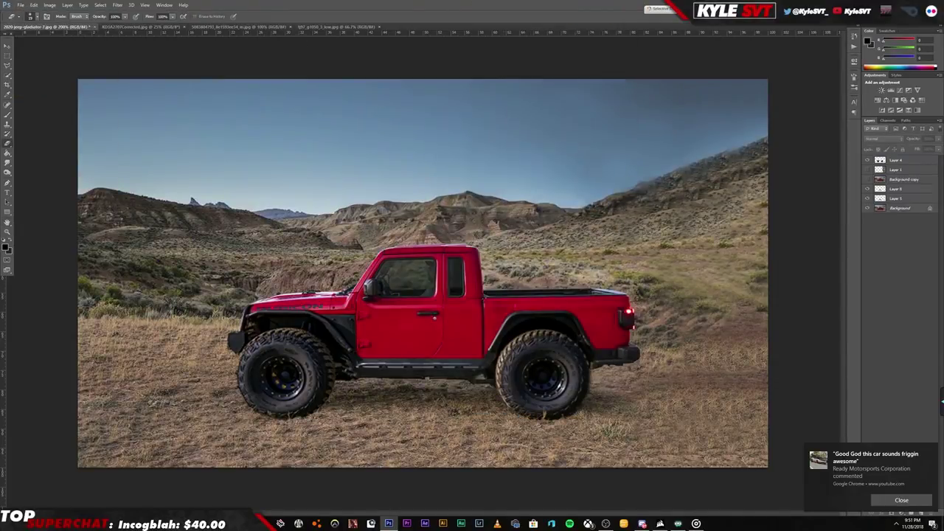
click(705, 111)
click(51, 325)
click(70, 282)
click(11, 28)
click(284, 126)
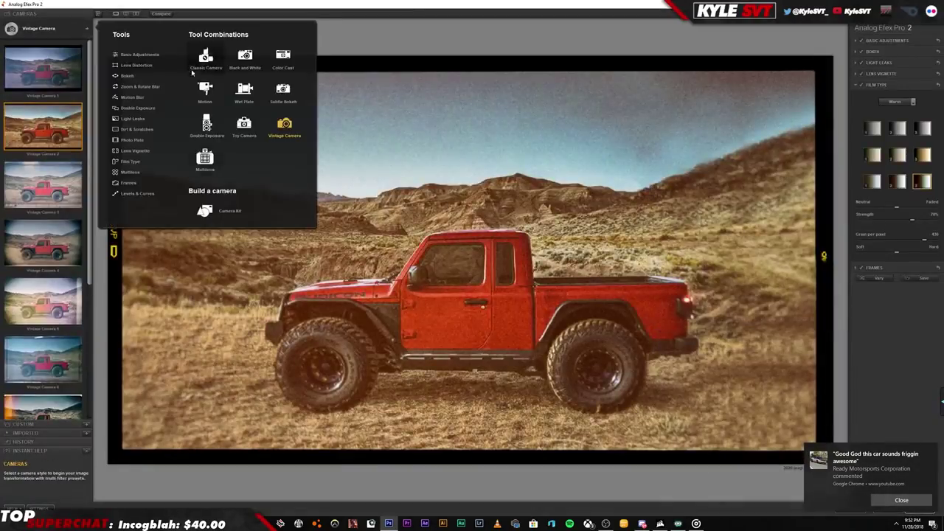
click(193, 70)
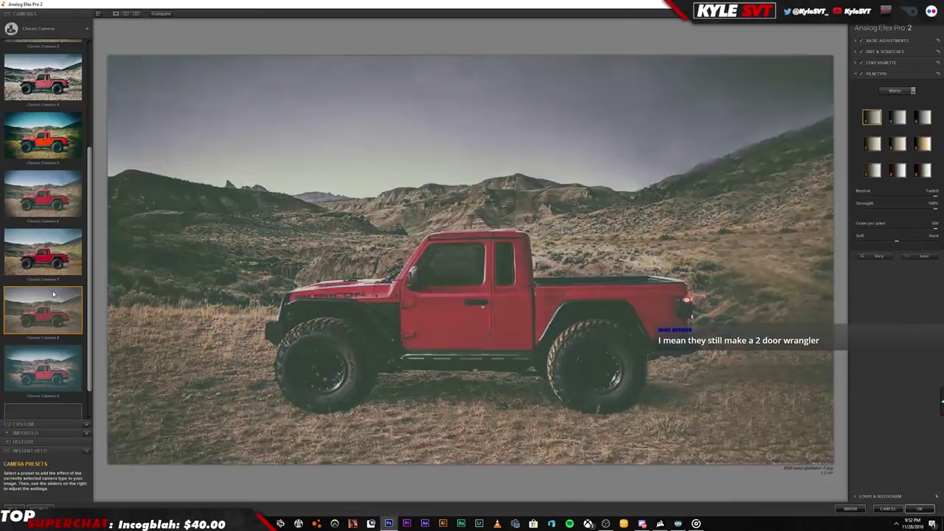
click(920, 514)
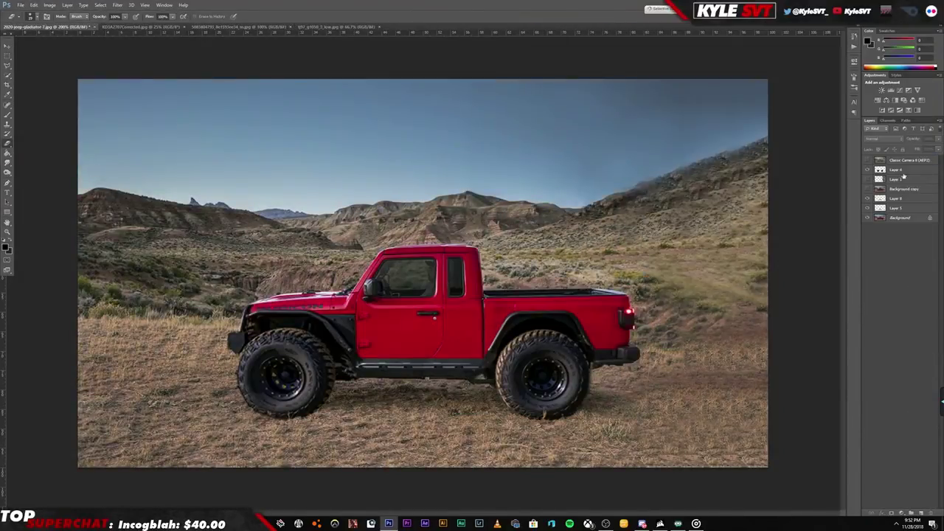
Check Brightness/Contrast without changes and send the photo to Analog Efex Pro 2 again
click(50, 5)
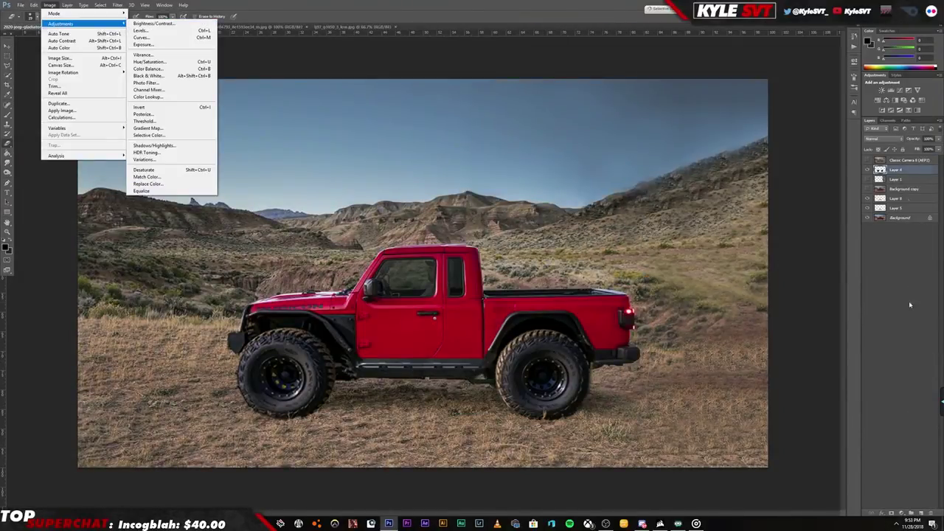
click(147, 24)
click(390, 79)
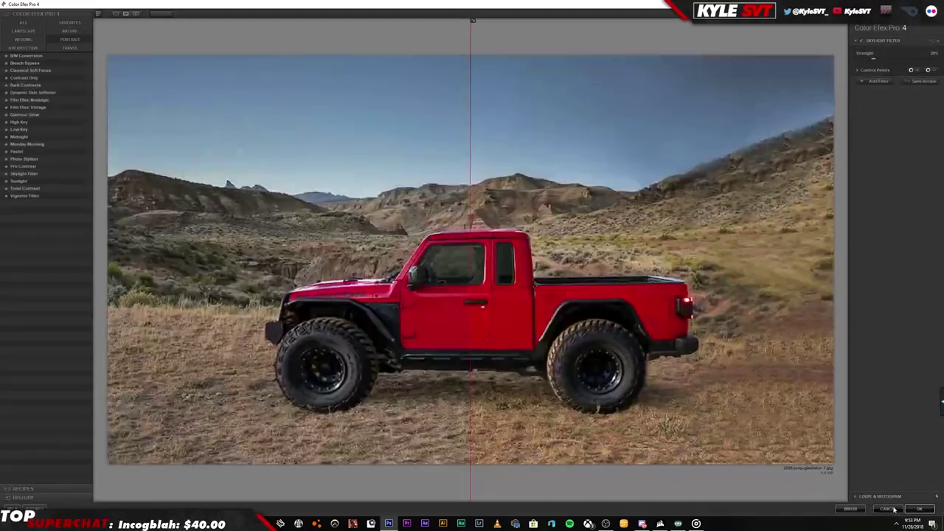
click(893, 509)
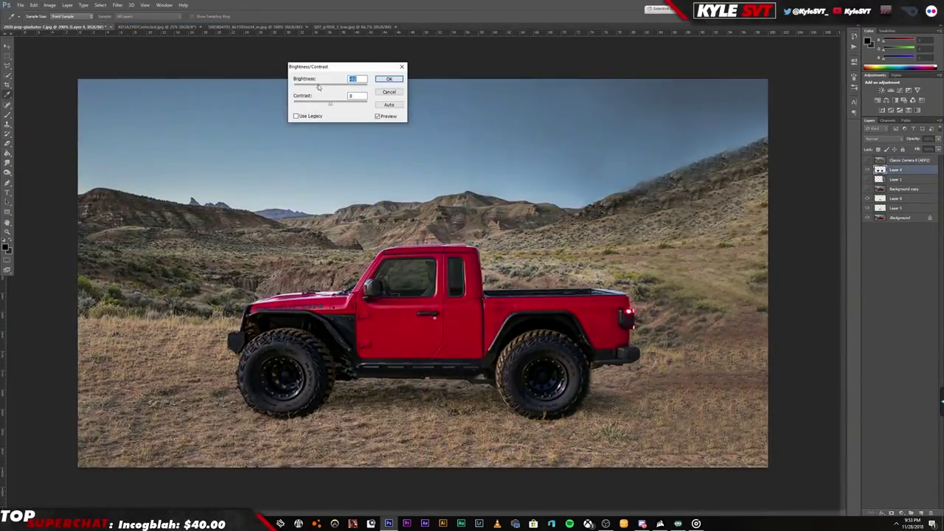
key(Return)
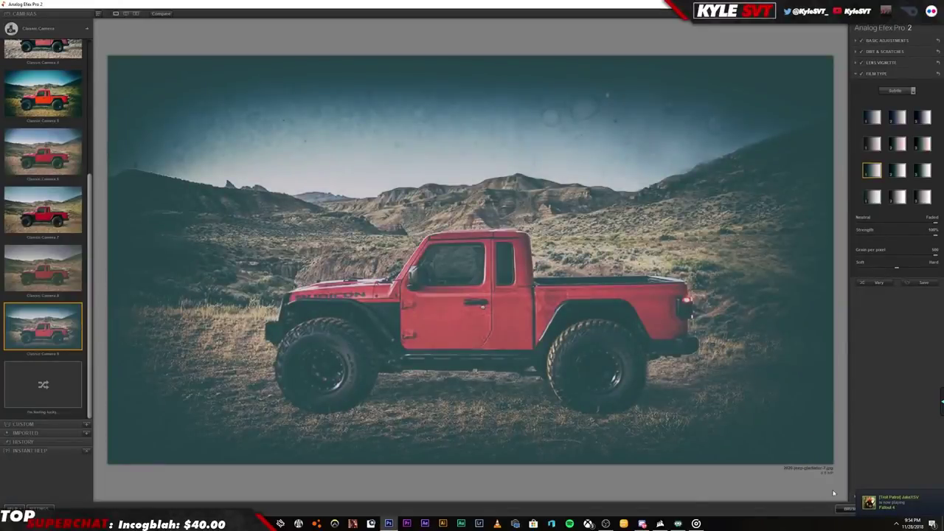
Choose the Classic Camera 9 preset in Analog Efex Pro 2
click(873, 118)
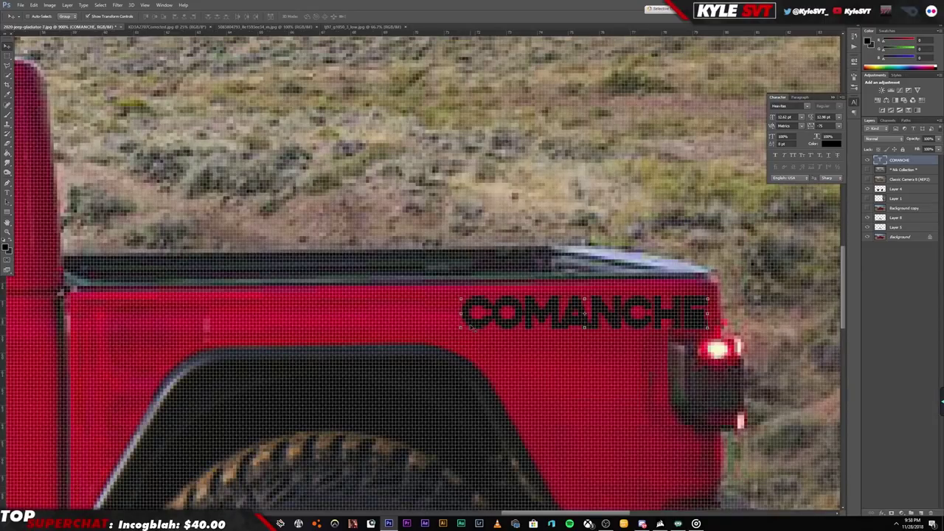
Move the COMANCHE text up into the sky and scale it wider above the truck
key(ctrl+minus)
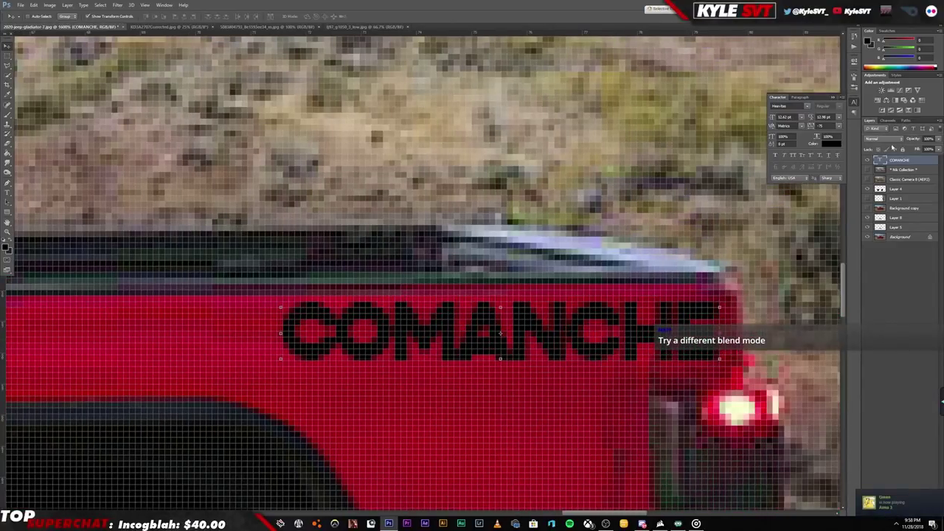
key(ctrl+0)
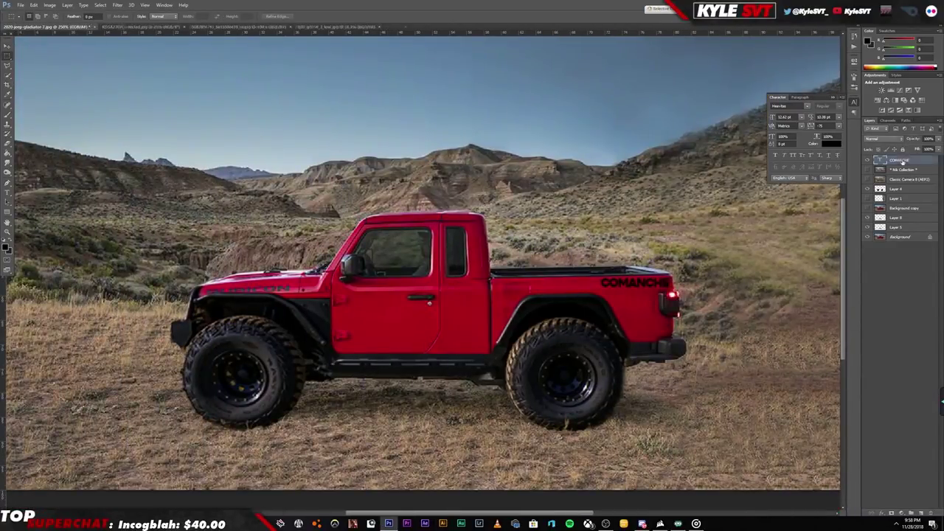
key(v)
drag(284, 168, 242, 104)
key(ctrl+minus)
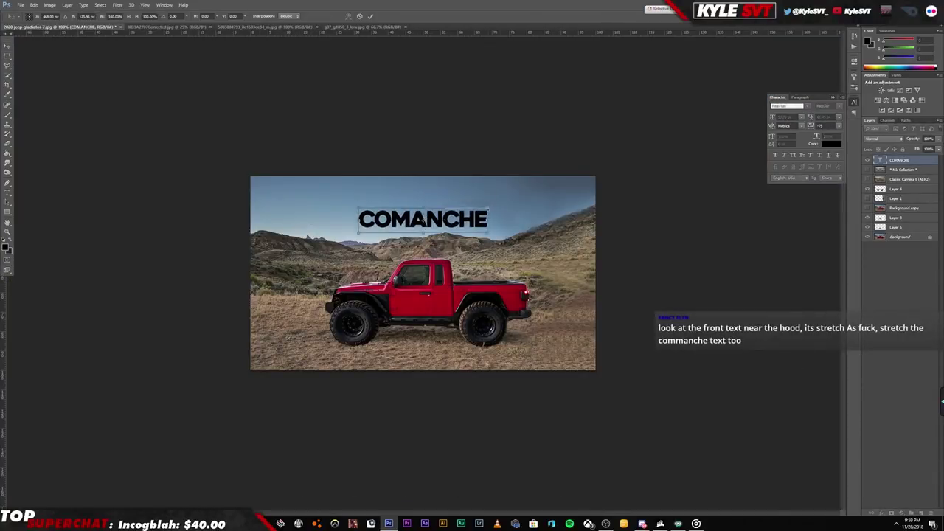
drag(458, 202, 510, 207)
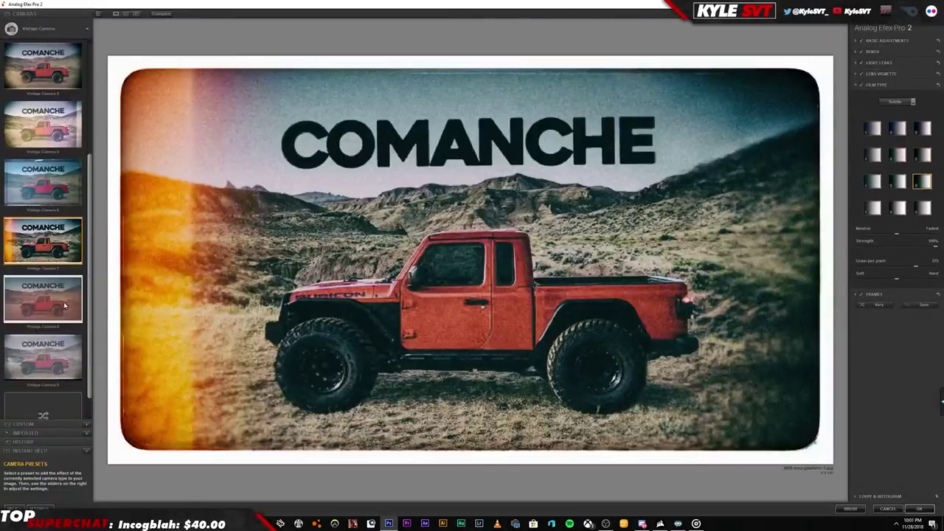
Apply the Vintage Camera 8 preset with a dark film border in Analog Efex Pro 2
click(64, 302)
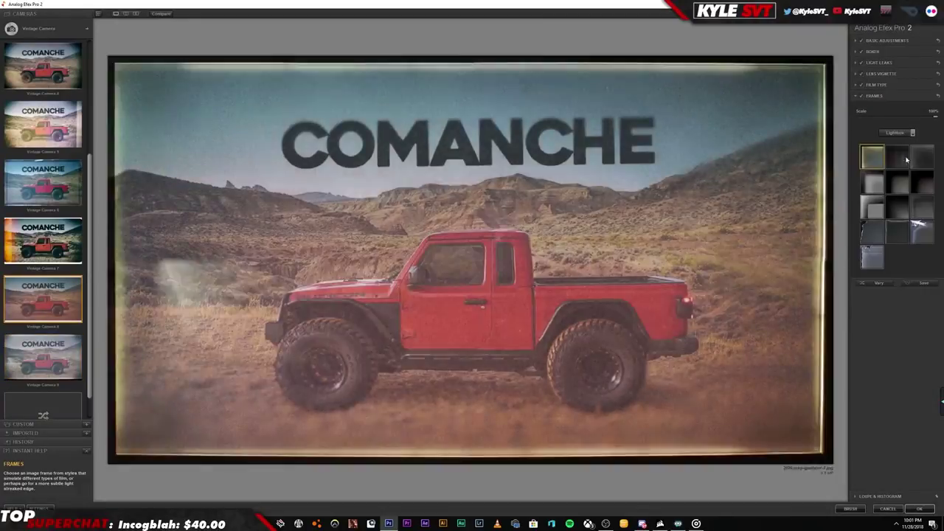
click(907, 160)
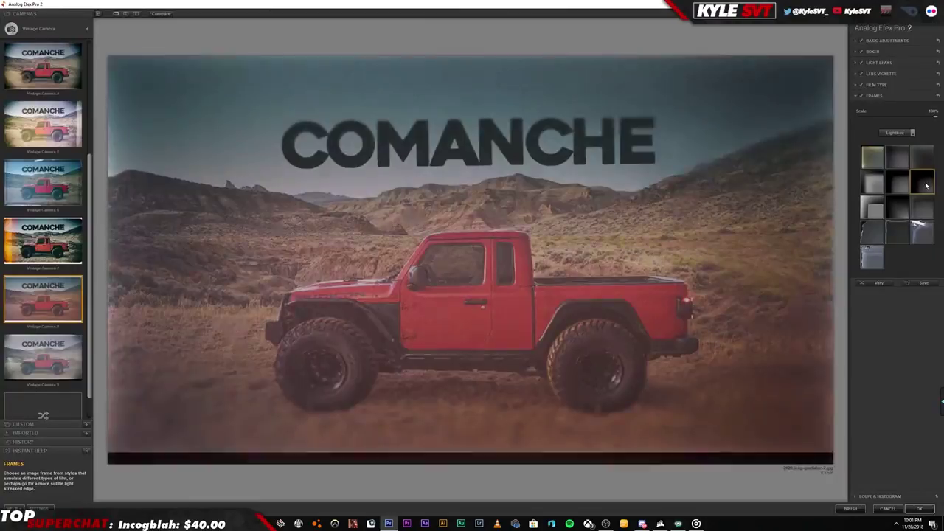
click(918, 509)
Save the vintage COMANCHE image as a new copy with Save As
key(ctrl+shift+s)
click(506, 304)
click(509, 371)
click(600, 290)
key(super+d)
Review the saved jeep images in Photos, then delete the filter layer
key(Return)
click(925, 268)
click(926, 268)
click(925, 268)
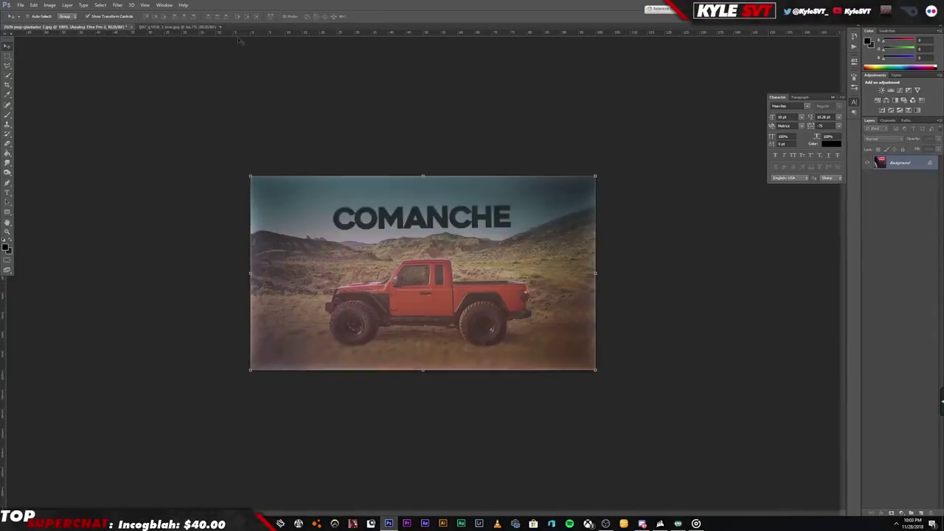
right_click(898, 237)
click(843, 269)
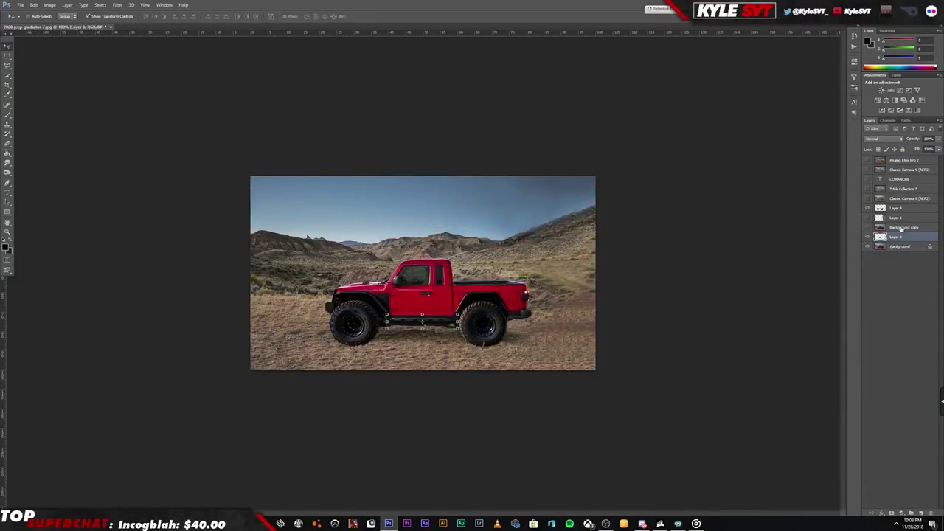
Create a new wide document and place the resized stock jeep photo in it
key(ctrl+shift+s)
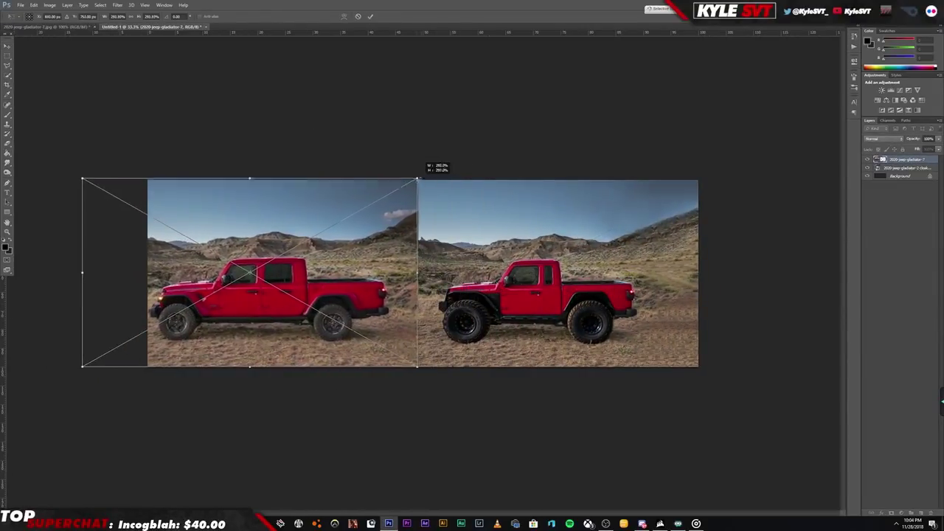
key(Return)
key(m)
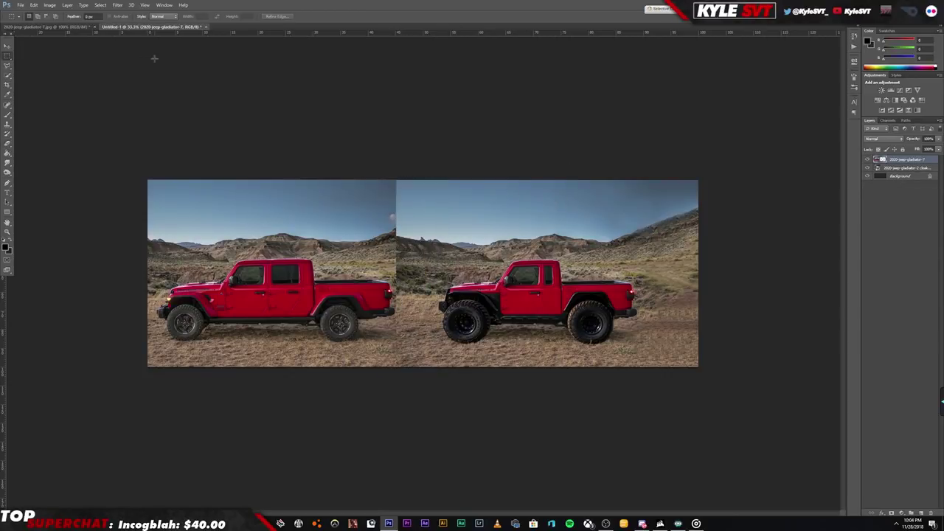
key(v)
key(ctrl+0)
Erase the seam, merge the two photo layers, and fill the sky gap above the stock jeep
key(e)
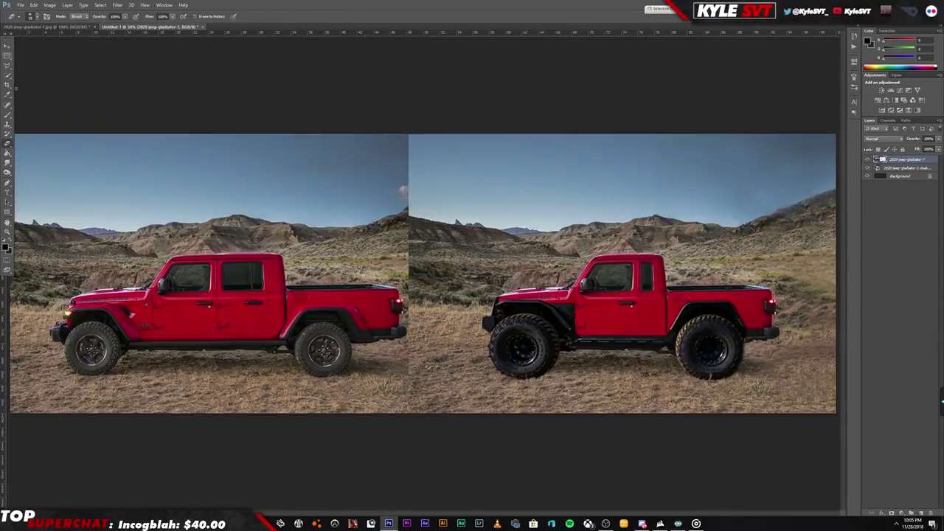
drag(406, 134, 408, 410)
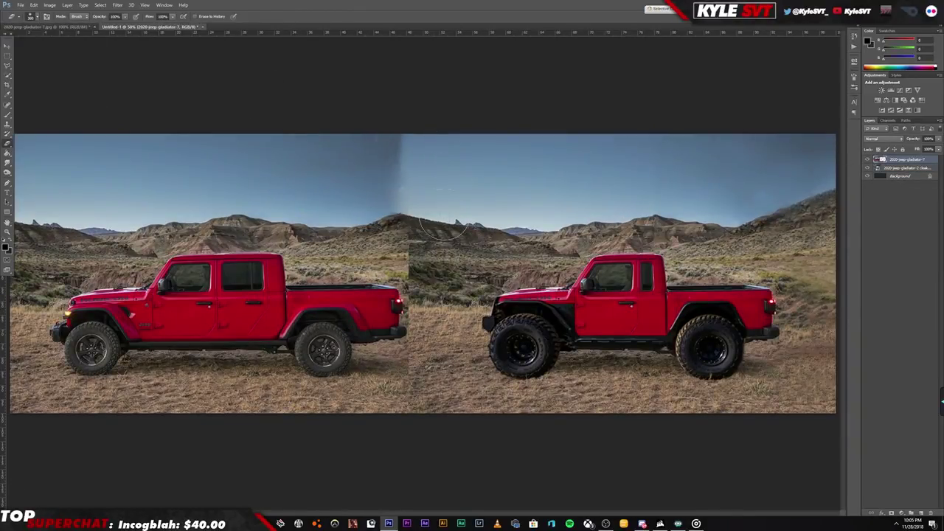
key(ctrl+e)
key(m)
drag(81, 133, 415, 214)
key(shift+F5)
key(Return)
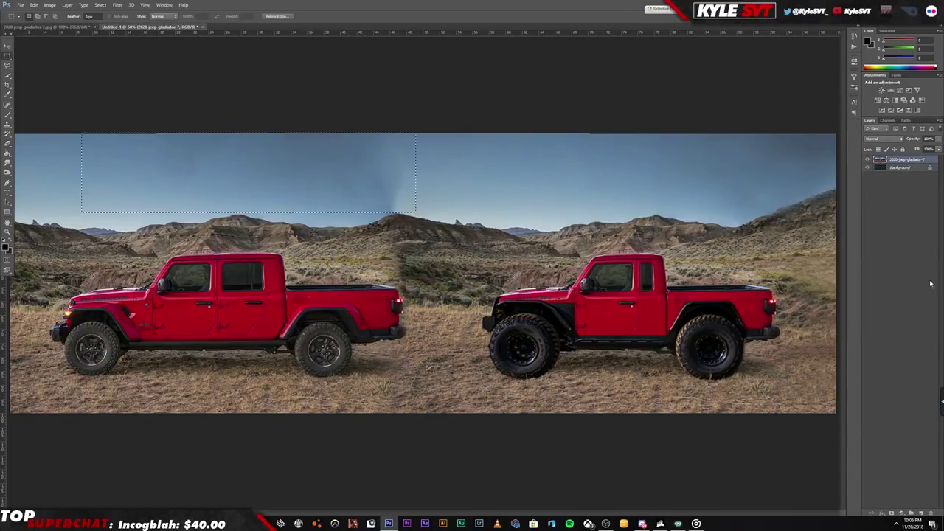
key(ctrl+j)
Flip the stock jeep horizontally, reposition the photos, and bring the custom jeep to the front
click(33, 5)
click(166, 111)
key(ctrl+minus)
click(7, 46)
drag(561, 310, 603, 331)
key(ctrl+bracketright)
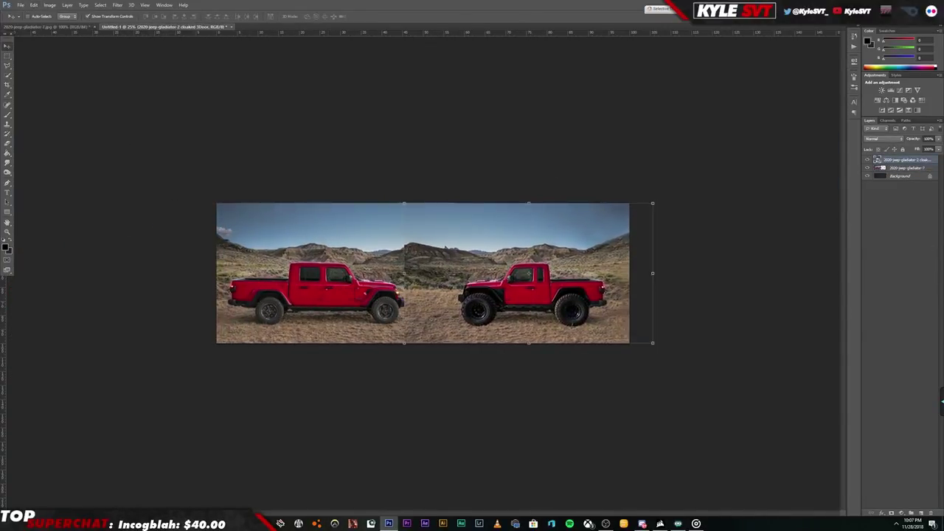
Refine the blended seam and nudge the custom jeep photo into place
key(ctrl+plus)
key(e)
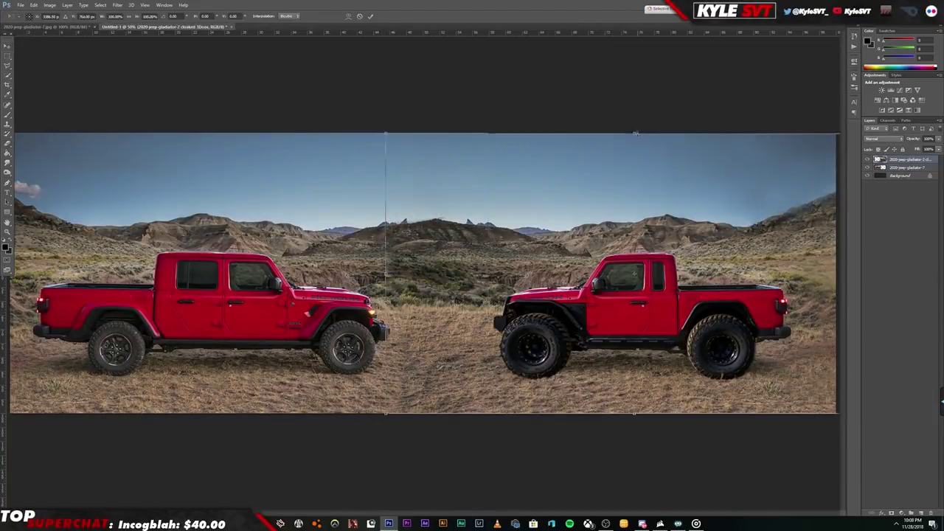
key(ctrl+minus)
key(v)
drag(413, 312, 416, 313)
key(e)
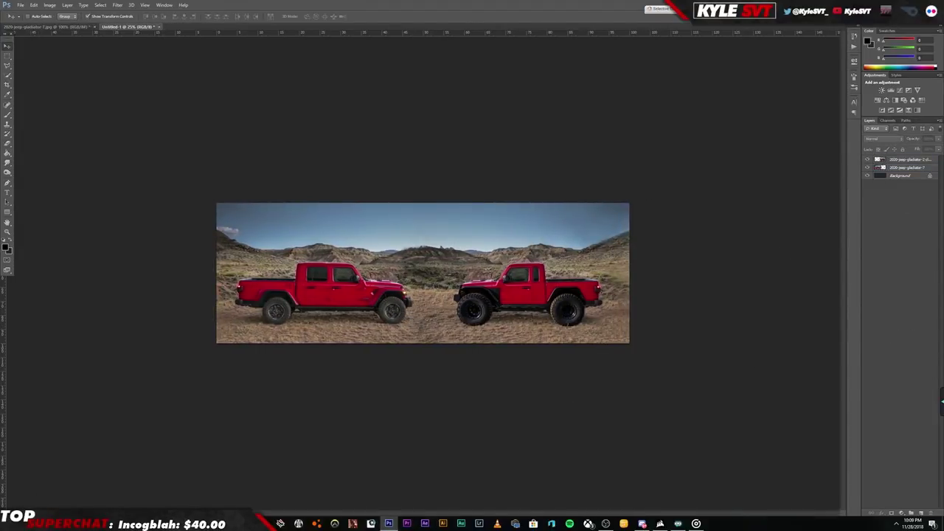
Save the side-by-side comparison as a JPEG at Maximum quality
key(t)
key(ctrl+shift+s)
click(507, 300)
click(472, 338)
click(601, 289)
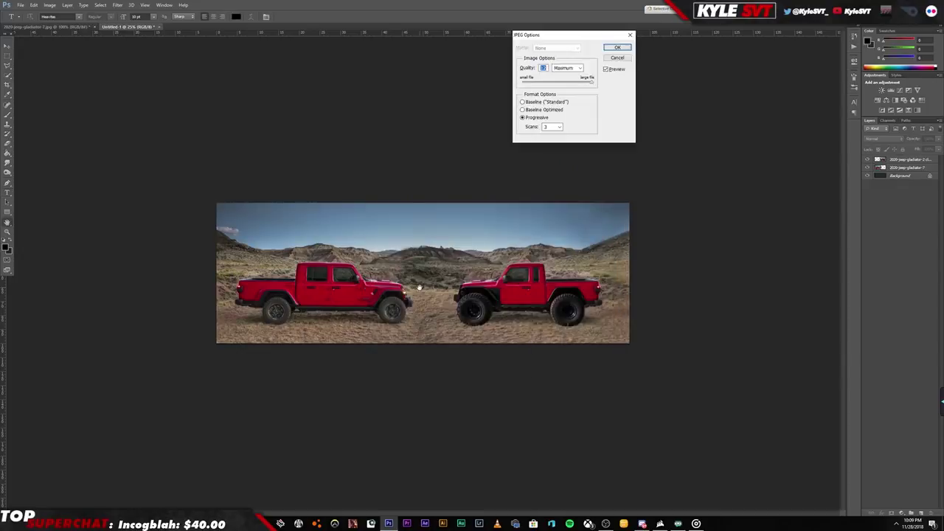